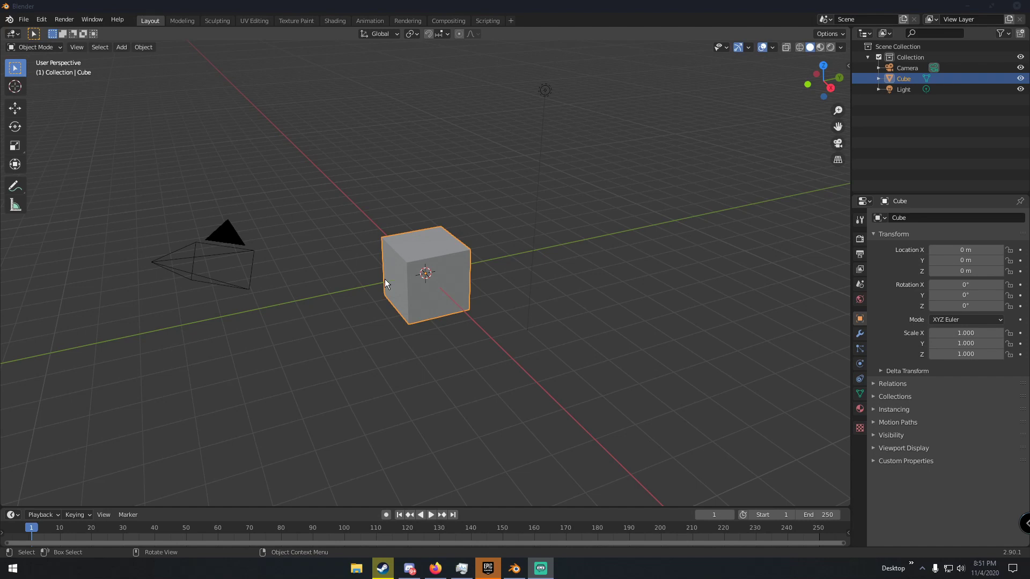
Switch from Blender to the MB-Lab GitHub repository page in Firefox
{"action": "left_click", "coordinate": [435, 569]}
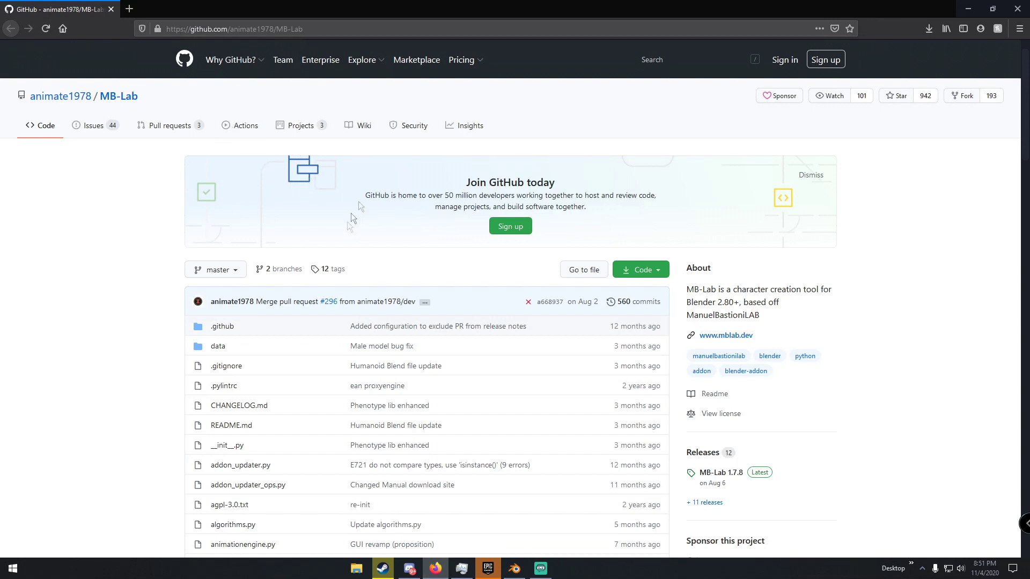
Download the repository via Code > Download ZIP as MB-Lab-master.zip and verify the download
{"action": "left_click", "coordinate": [643, 273]}
{"action": "left_click", "coordinate": [531, 405]}
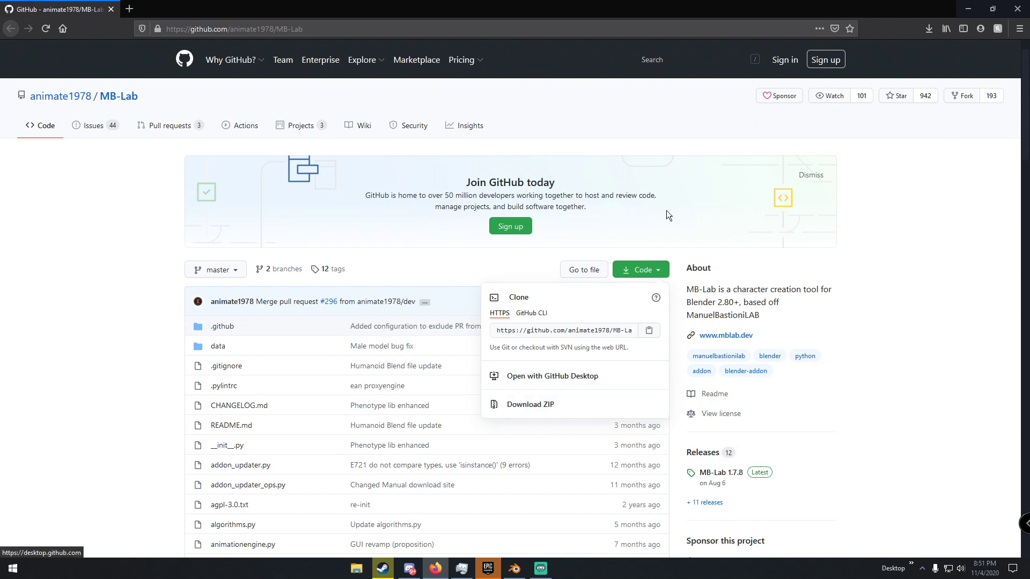
{"action": "left_click", "coordinate": [931, 28]}
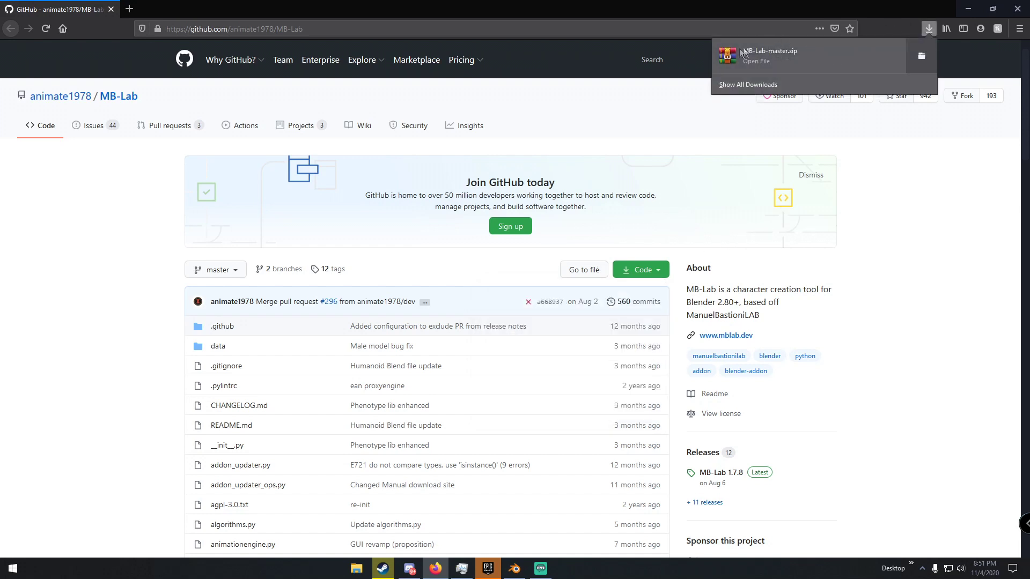
{"action": "left_click", "coordinate": [655, 137]}
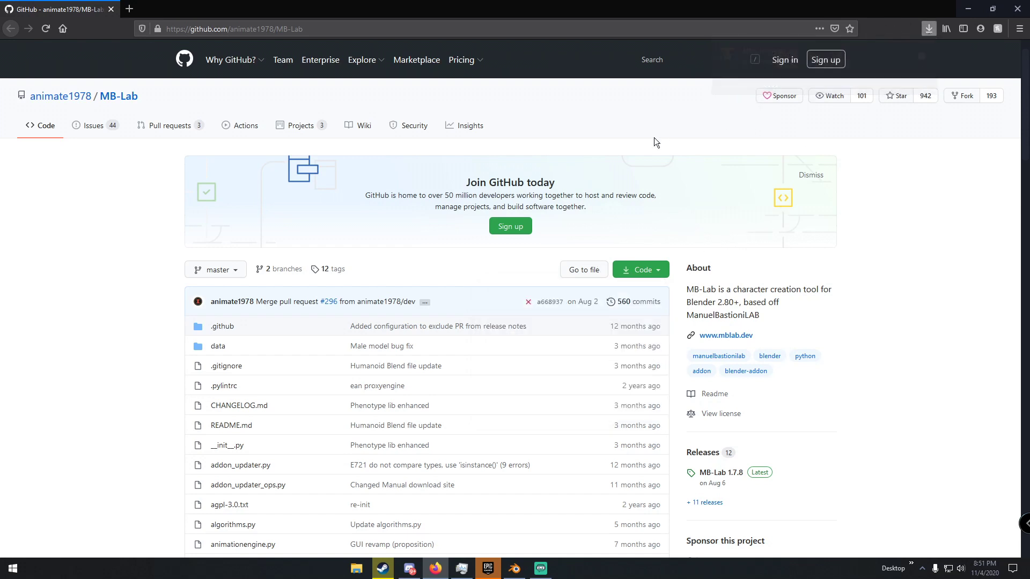
Install the add-on from E:\MB-Lab-master.zip through Blender's Add-ons preferences
{"action": "left_click", "coordinate": [514, 568]}
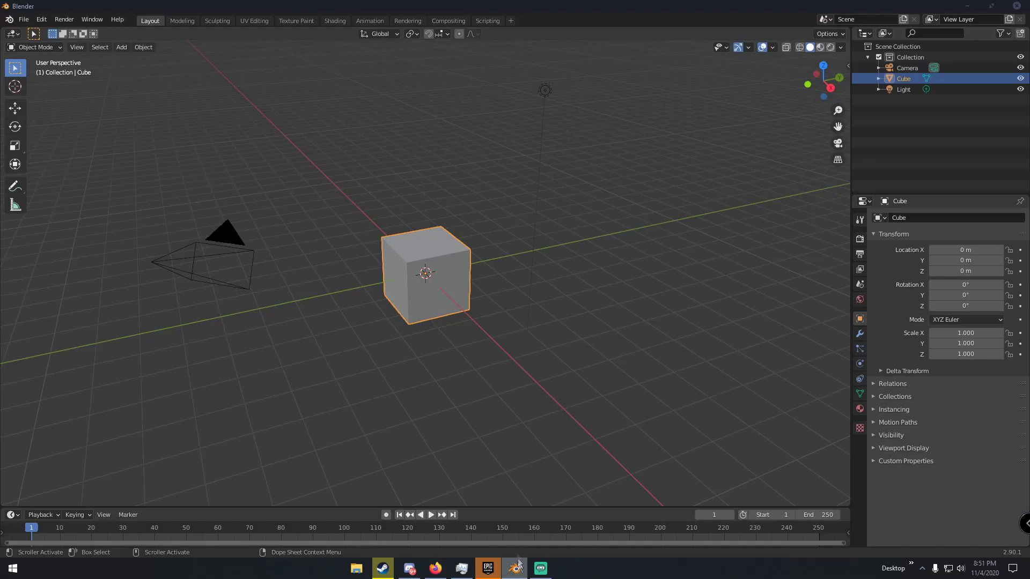
{"action": "left_click", "coordinate": [42, 19]}
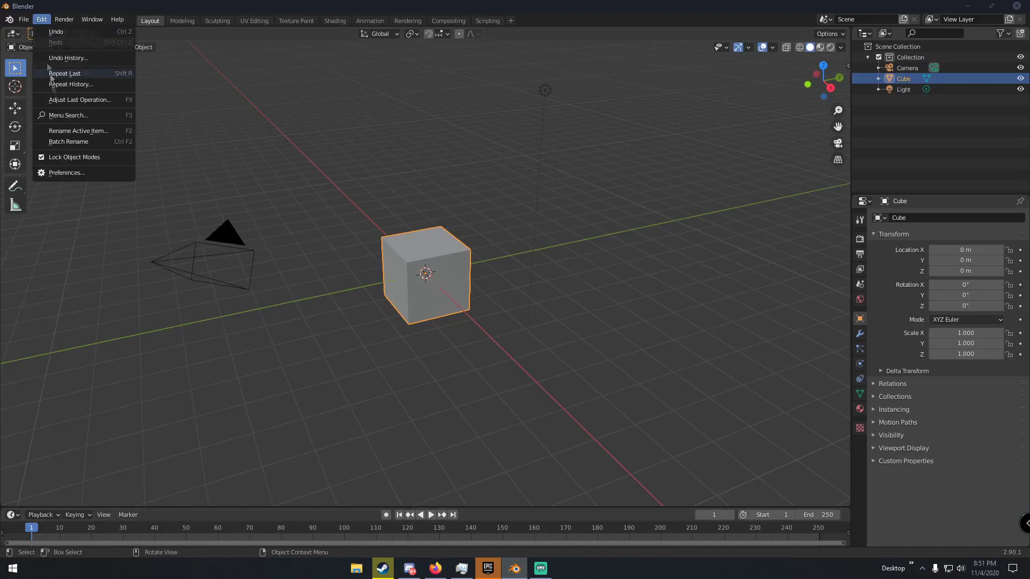
{"action": "left_click", "coordinate": [64, 172]}
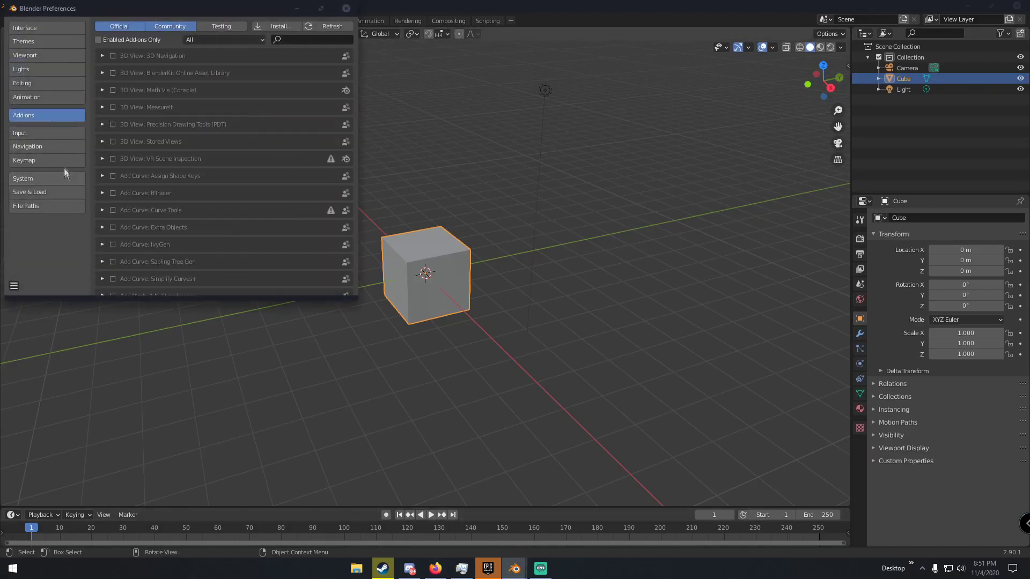
{"action": "left_click", "coordinate": [270, 25]}
{"action": "left_click", "coordinate": [56, 255]}
{"action": "scroll", "coordinate": [197, 233], "scroll_direction": "down", "scroll_amount": 10}
{"action": "left_click", "coordinate": [167, 220]}
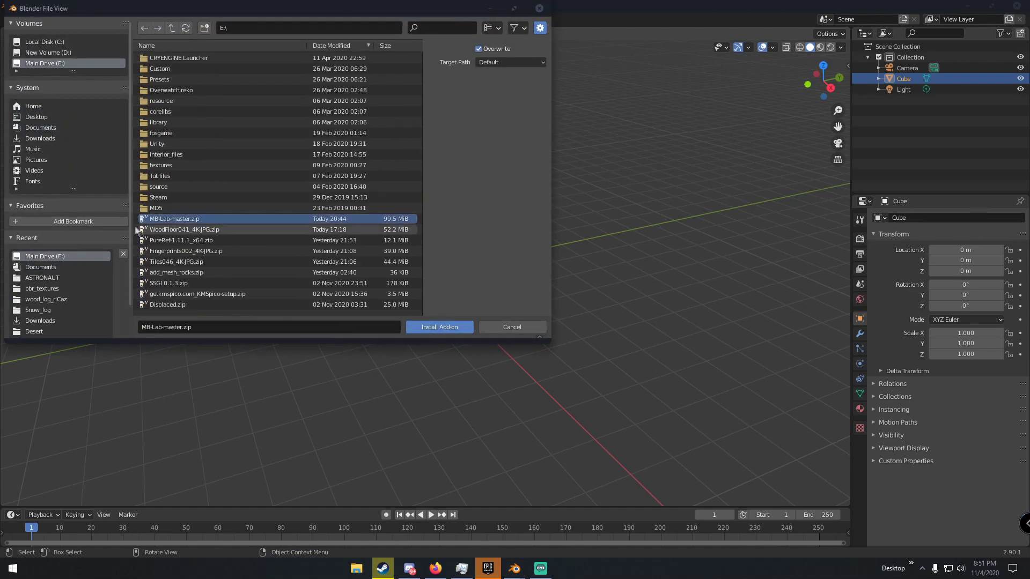
{"action": "left_click", "coordinate": [510, 326]}
Search add-ons for 'mb-', enable Characters: MB-Lab, and save the preferences
{"action": "left_click", "coordinate": [303, 35]}
{"action": "type", "text": "mo"}
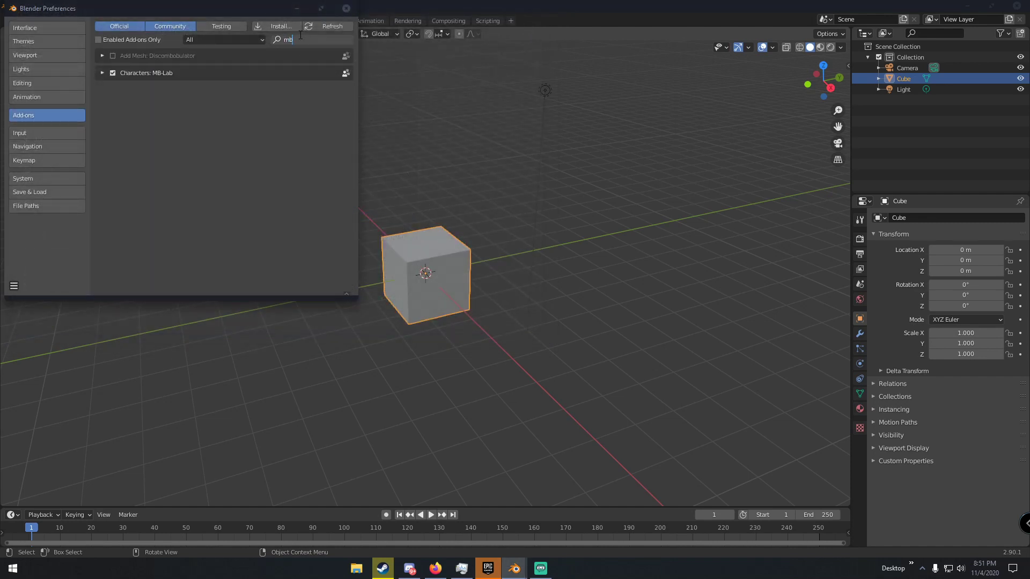
{"action": "key", "text": "BackSpace"}
{"action": "type", "text": "b-"}
{"action": "key", "text": "Return"}
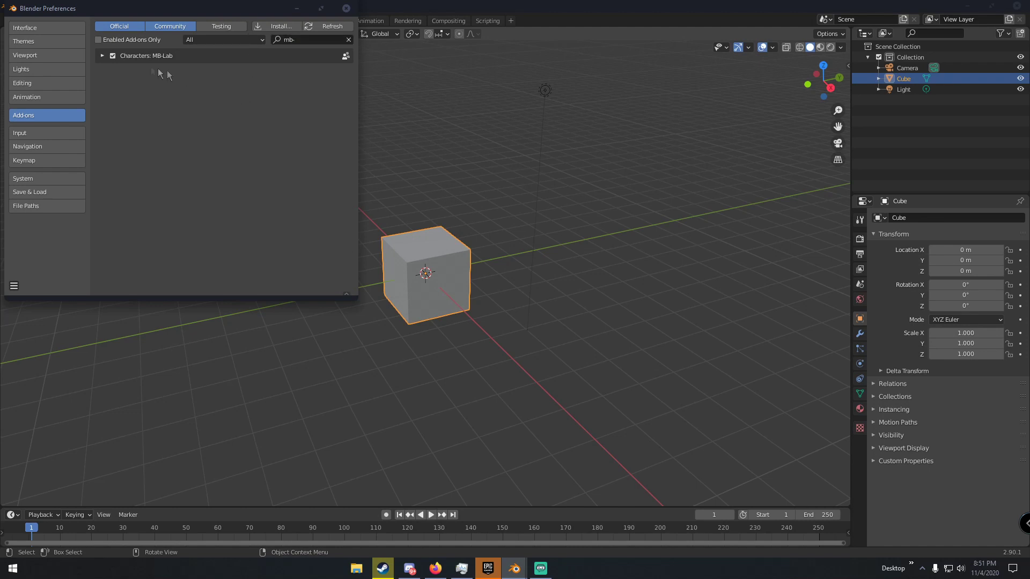
{"action": "left_click", "coordinate": [112, 55]}
{"action": "left_click", "coordinate": [112, 57]}
{"action": "left_click", "coordinate": [14, 285]}
{"action": "left_click", "coordinate": [32, 258]}
{"action": "left_click", "coordinate": [344, 8]}
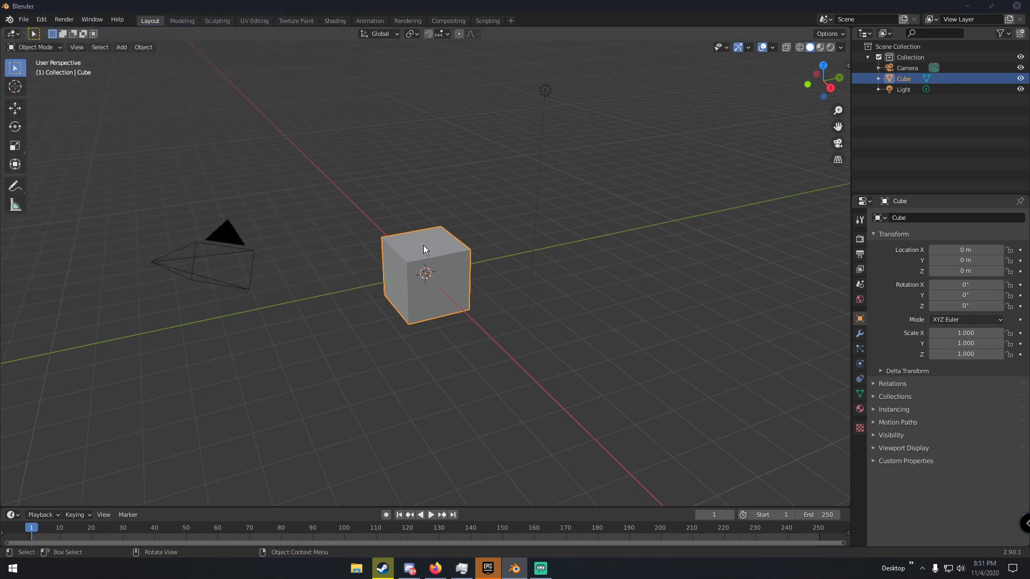
Delete the default cube and show the MB-Lab tab in the sidebar
{"action": "key", "text": "Delete"}
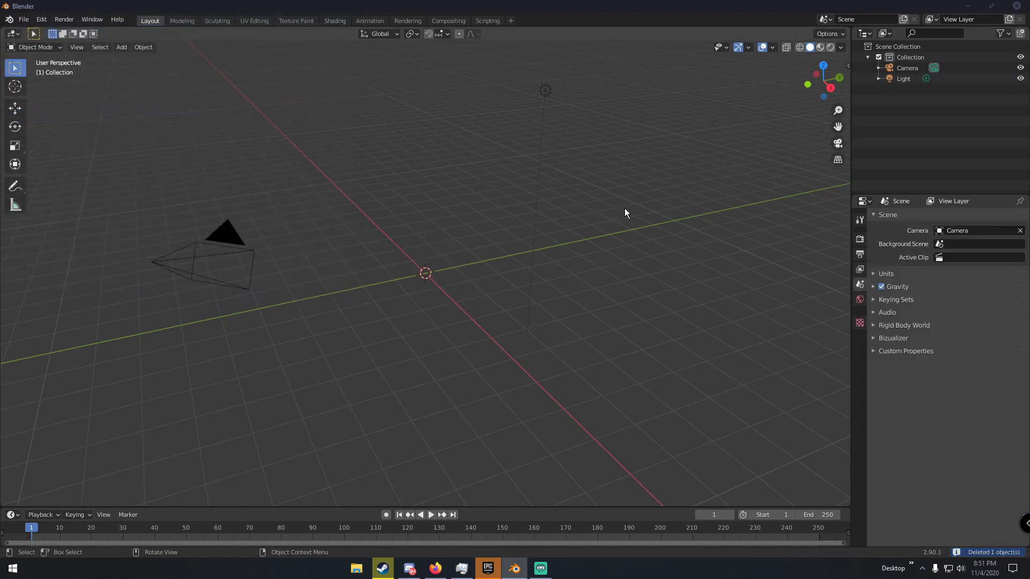
{"action": "key", "text": "n"}
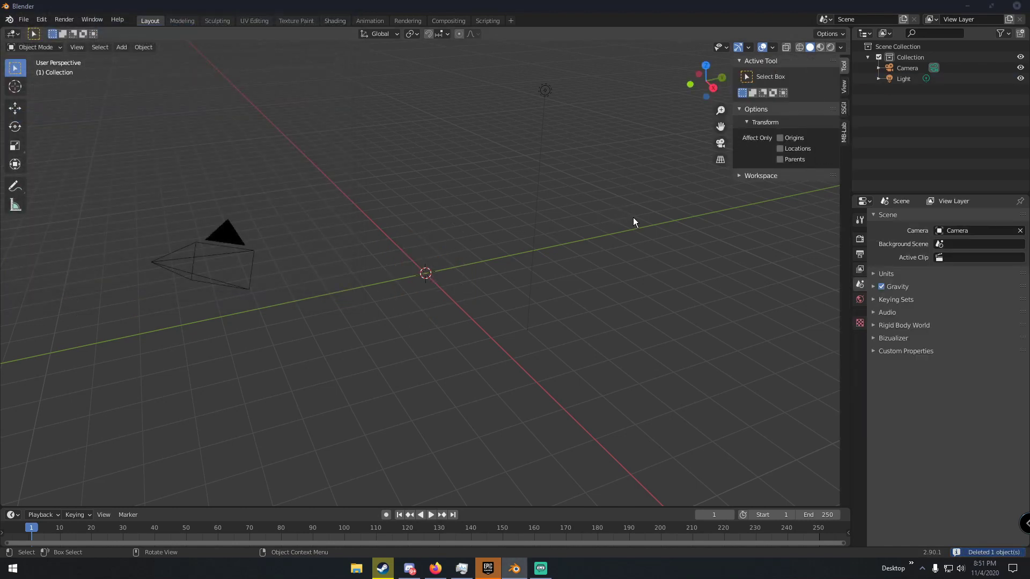
{"action": "left_click", "coordinate": [844, 135]}
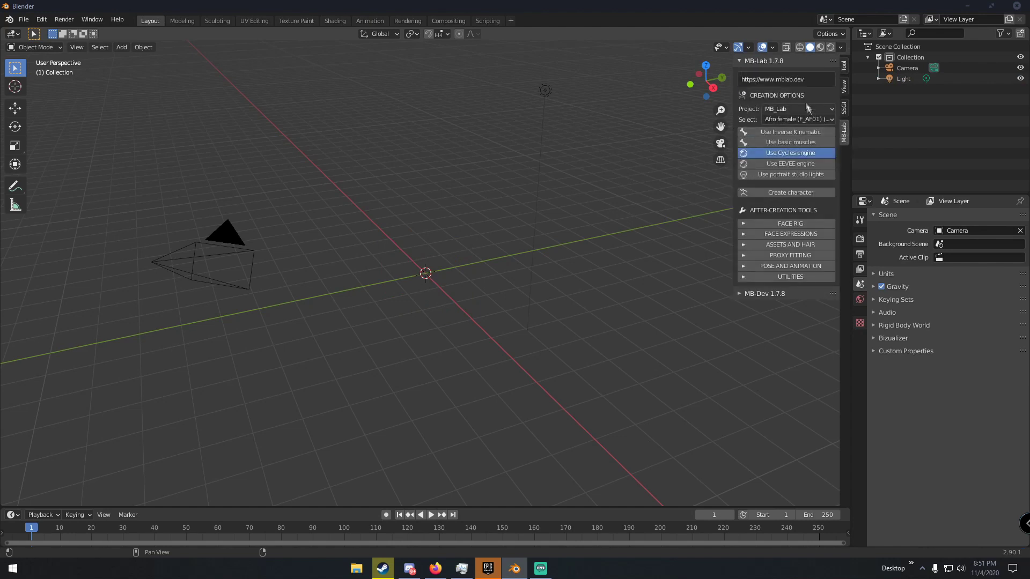
Create a Caucasian male character in the MB_Lab project with basic muscles enabled
{"action": "left_click", "coordinate": [797, 108]}
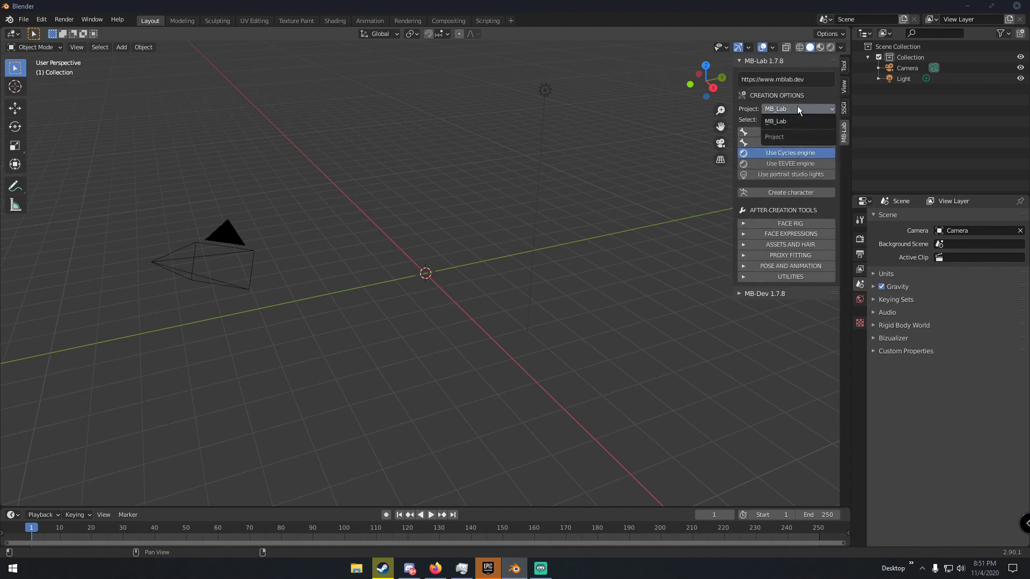
{"action": "left_click", "coordinate": [797, 105]}
{"action": "left_click", "coordinate": [791, 120]}
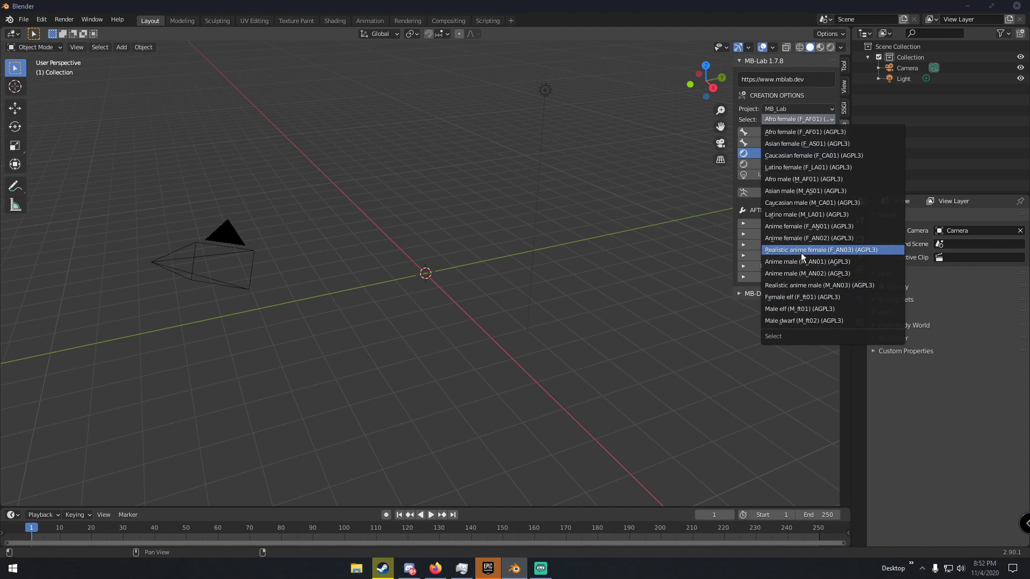
{"action": "left_click", "coordinate": [795, 203]}
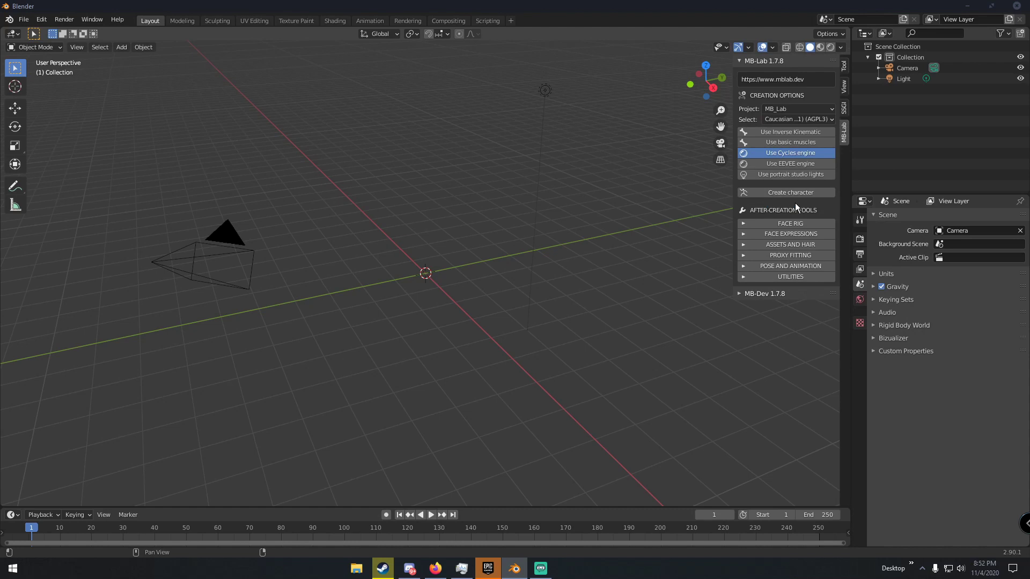
{"action": "left_click", "coordinate": [779, 143]}
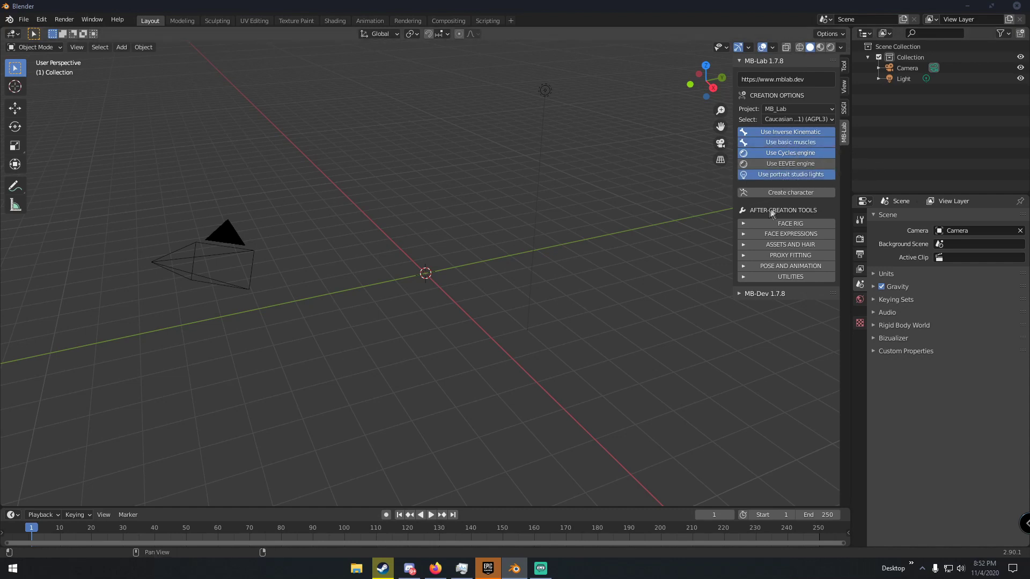
{"action": "left_click", "coordinate": [783, 194]}
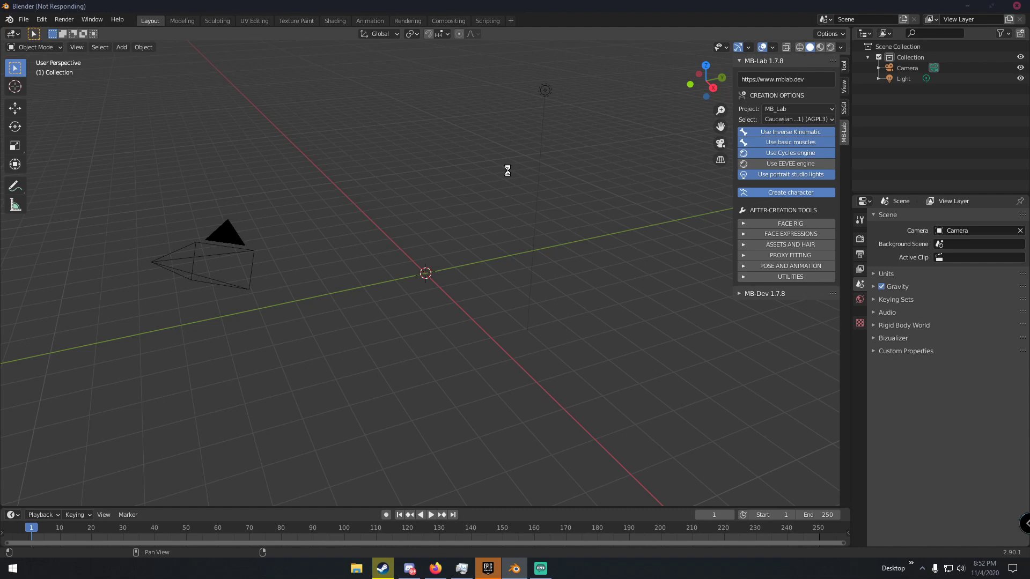
View the character from the front and three-quarter angle in Rendered shading with overlays hidden
{"action": "key", "text": "KP_1"}
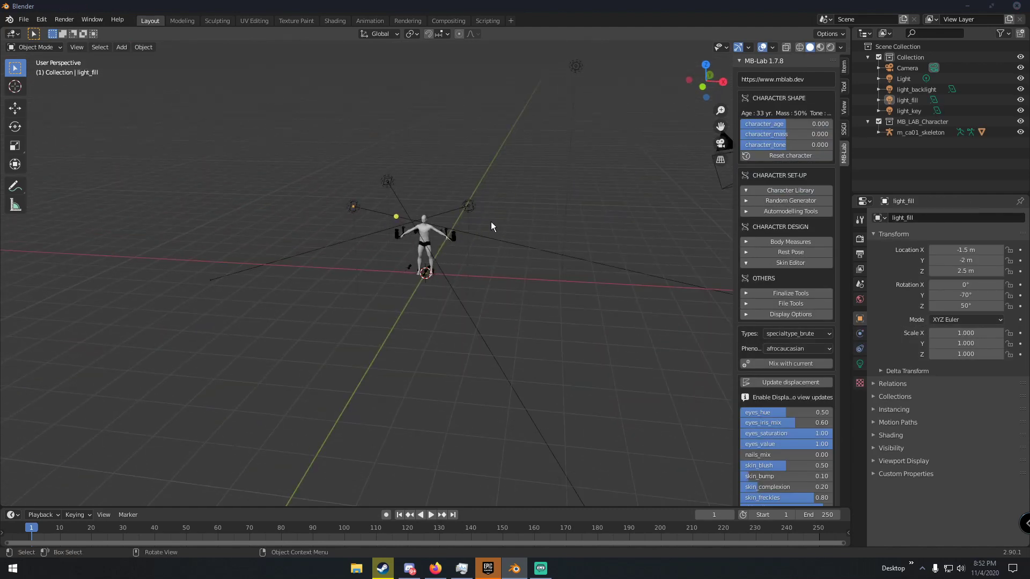
{"action": "scroll", "coordinate": [485, 233], "scroll_direction": "up", "scroll_amount": 5}
{"action": "scroll", "coordinate": [491, 239], "scroll_direction": "down", "scroll_amount": 3}
{"action": "middle_click_drag", "start_coordinate": [441, 340], "coordinate": [472, 286]}
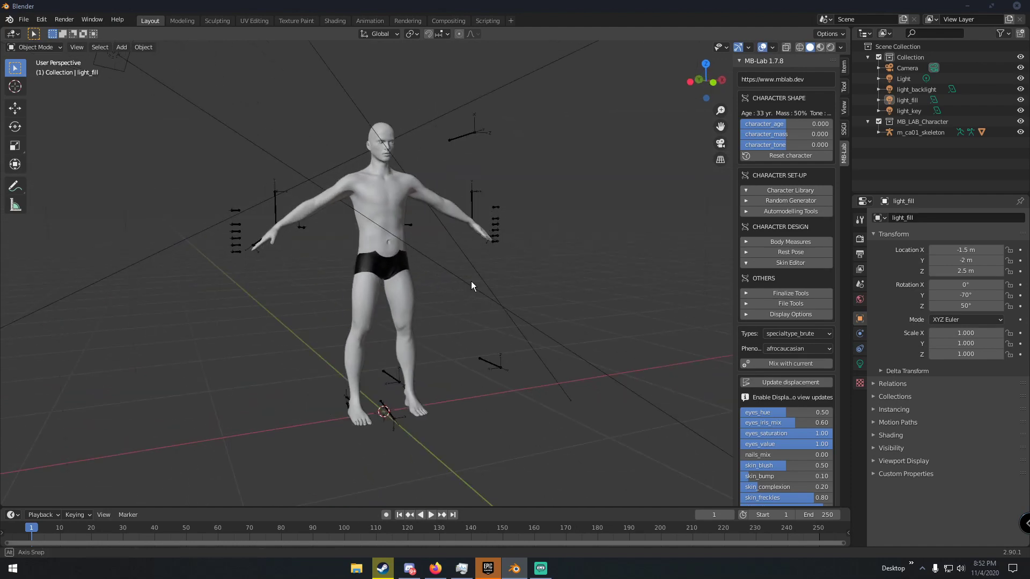
{"action": "scroll", "coordinate": [470, 281], "scroll_direction": "up", "scroll_amount": 5}
{"action": "scroll", "coordinate": [434, 275], "scroll_direction": "down", "scroll_amount": 4}
{"action": "key", "text": "z"}
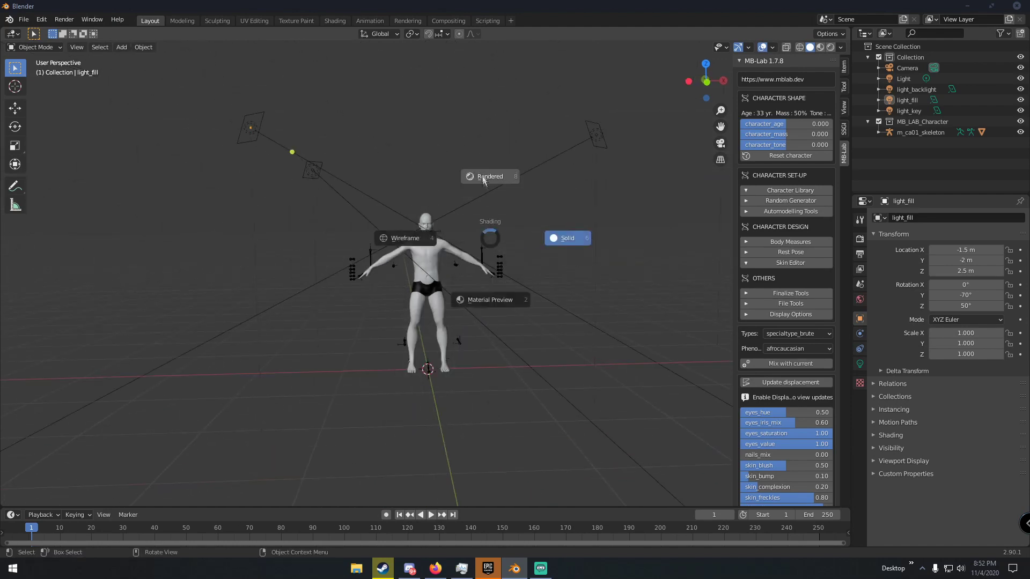
{"action": "left_click", "coordinate": [482, 173]}
{"action": "scroll", "coordinate": [504, 210], "scroll_direction": "up", "scroll_amount": 3}
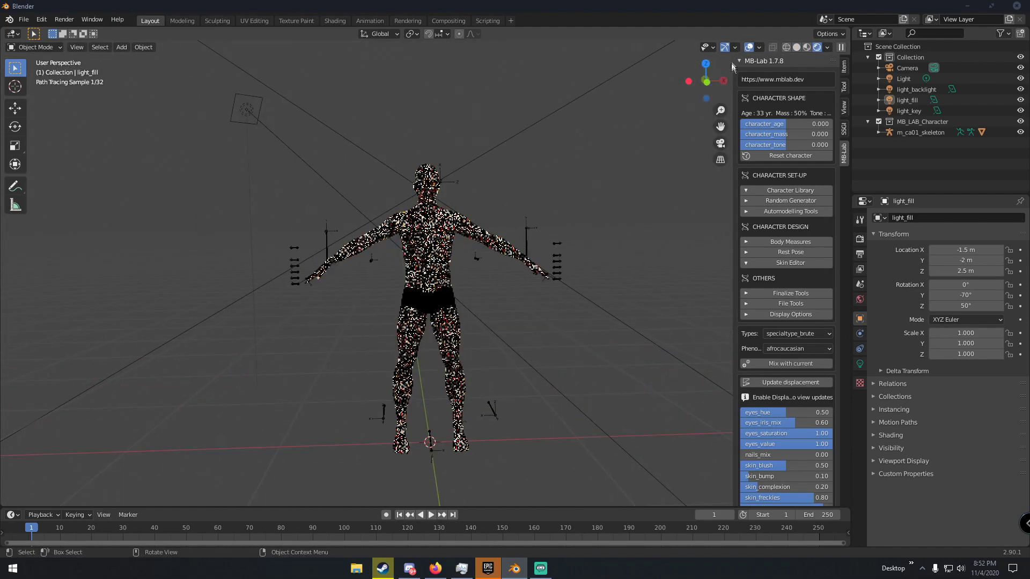
{"action": "left_click", "coordinate": [749, 47]}
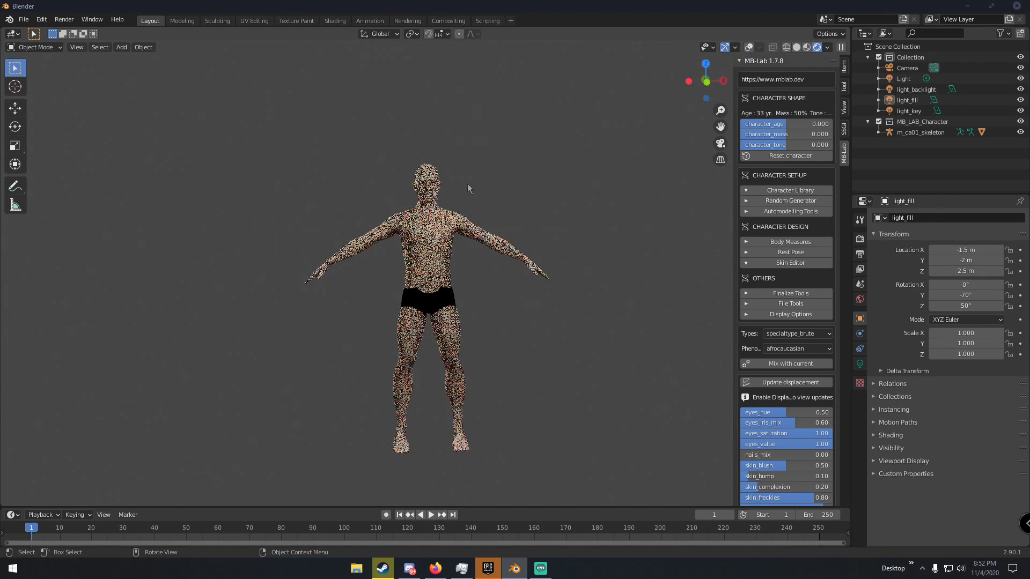
Return to Solid shading with overlays shown and select m_ca01_skeleton
{"action": "key", "text": "z"}
{"action": "left_click", "coordinate": [518, 236]}
{"action": "middle_click_drag", "start_coordinate": [488, 234], "coordinate": [464, 243]}
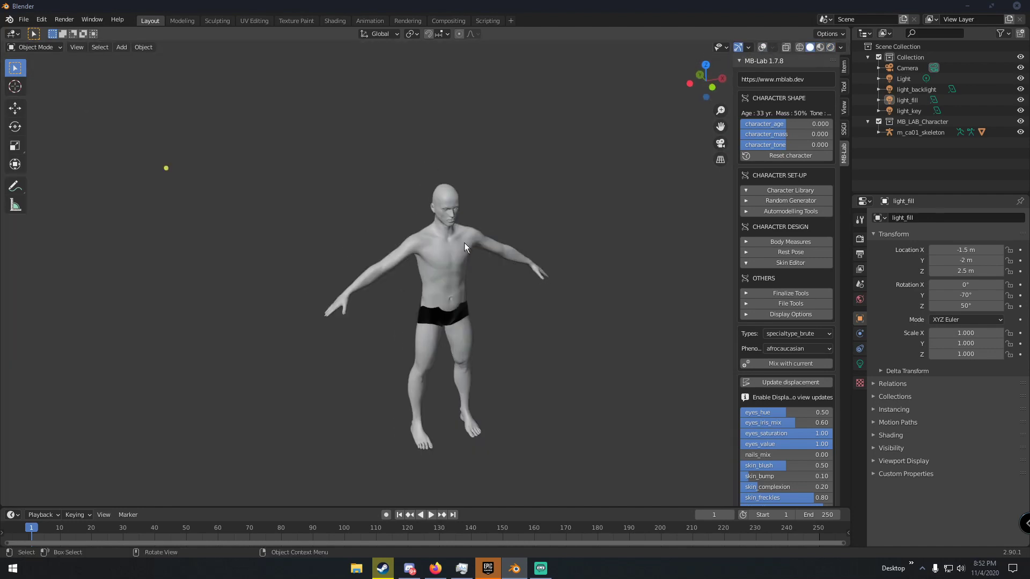
{"action": "left_click", "coordinate": [465, 243]}
{"action": "left_click", "coordinate": [762, 47]}
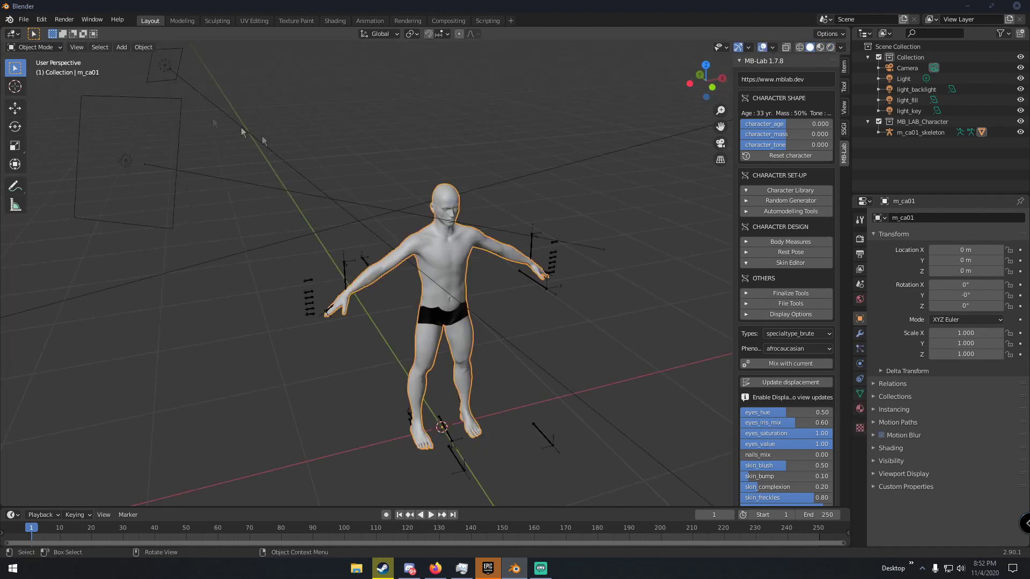
{"action": "left_click", "coordinate": [917, 132]}
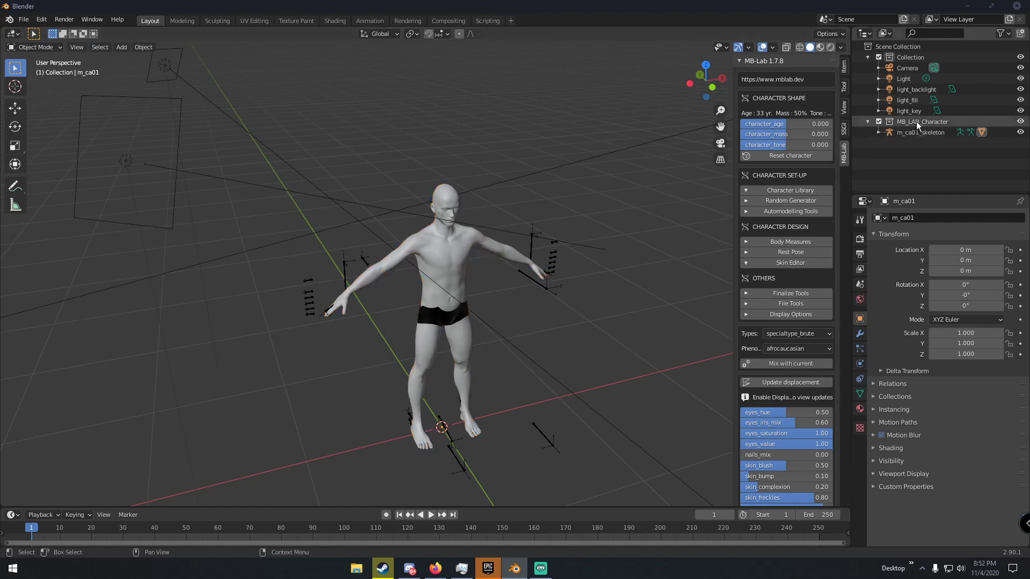
Switch the skeleton to Pose Mode and rotate the IK_control_fg06_L finger control
{"action": "left_click", "coordinate": [35, 48]}
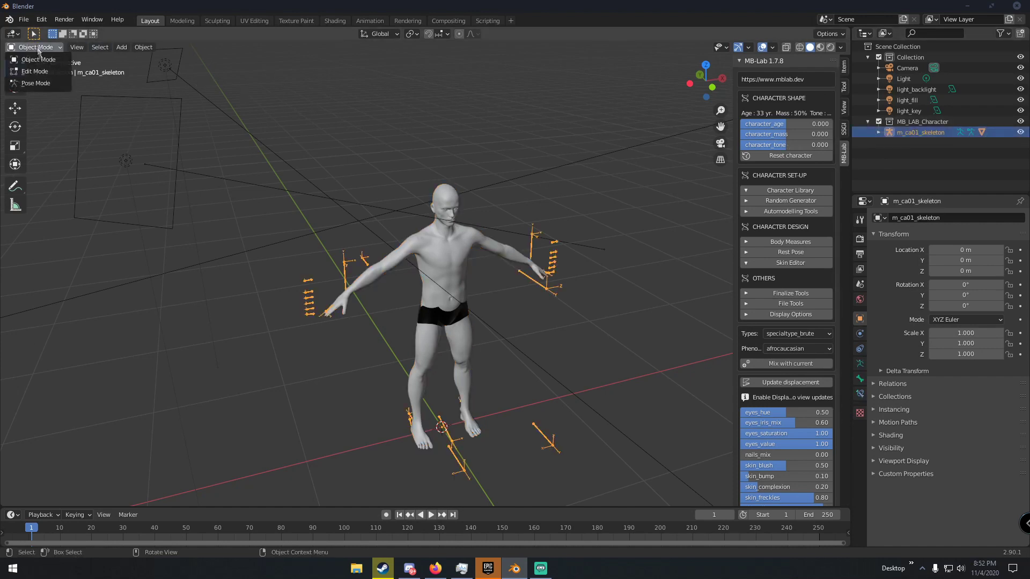
{"action": "left_click", "coordinate": [33, 82]}
{"action": "left_click_drag", "start_coordinate": [544, 293], "coordinate": [559, 249]}
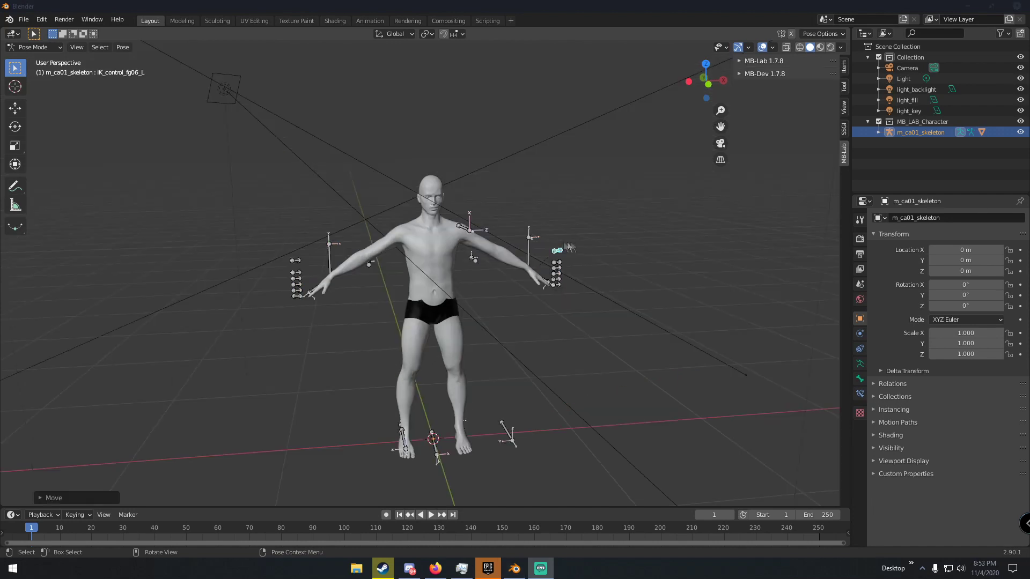
{"action": "scroll", "coordinate": [560, 255], "scroll_direction": "up", "scroll_amount": 2}
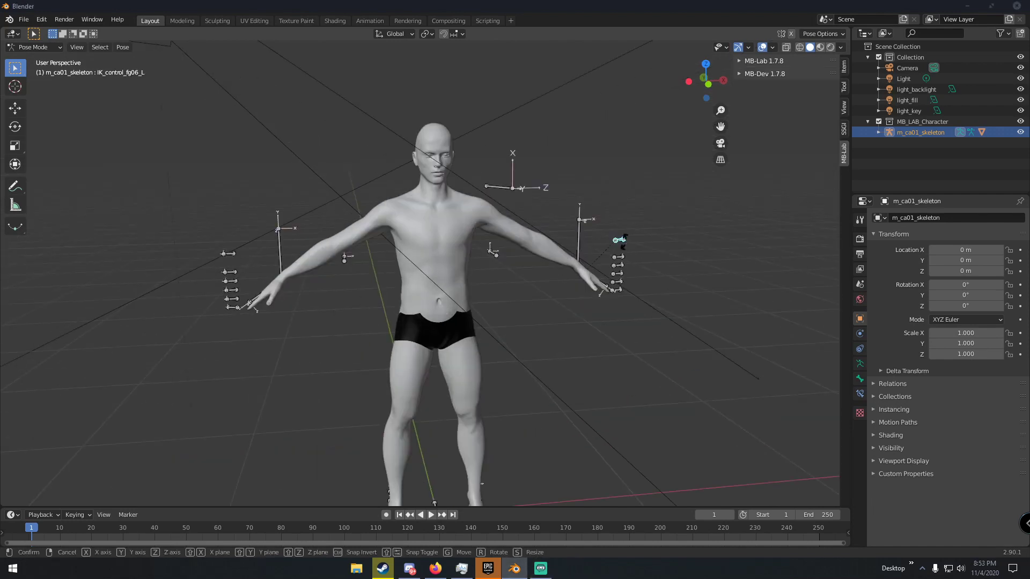
{"action": "key", "text": "r"}
{"action": "left_click", "coordinate": [624, 246]}
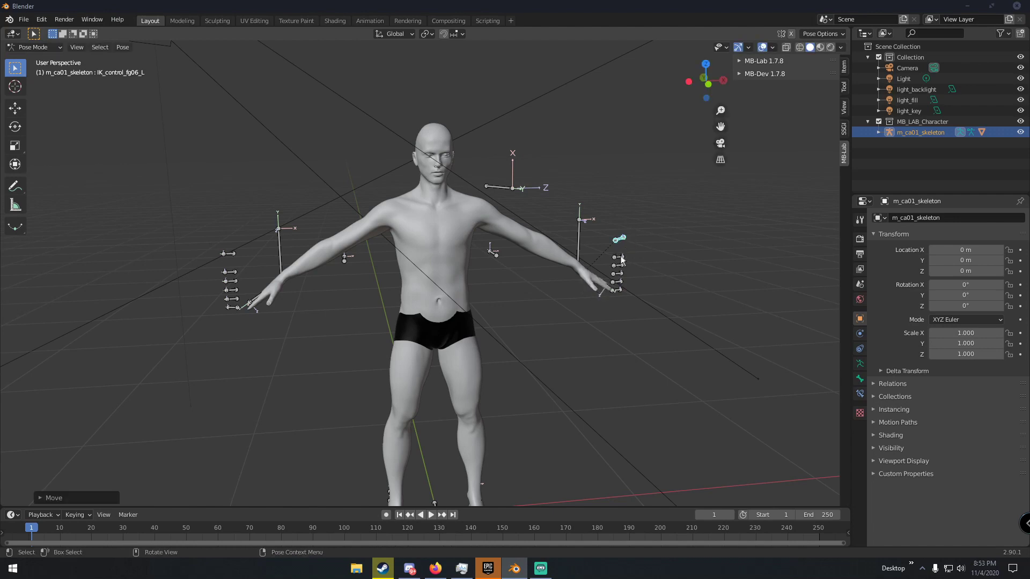
Rotate the IK_control_fg02_L finger control, then select the MB_LAB_Character collection
{"action": "left_click", "coordinate": [618, 257]}
{"action": "key", "text": "r"}
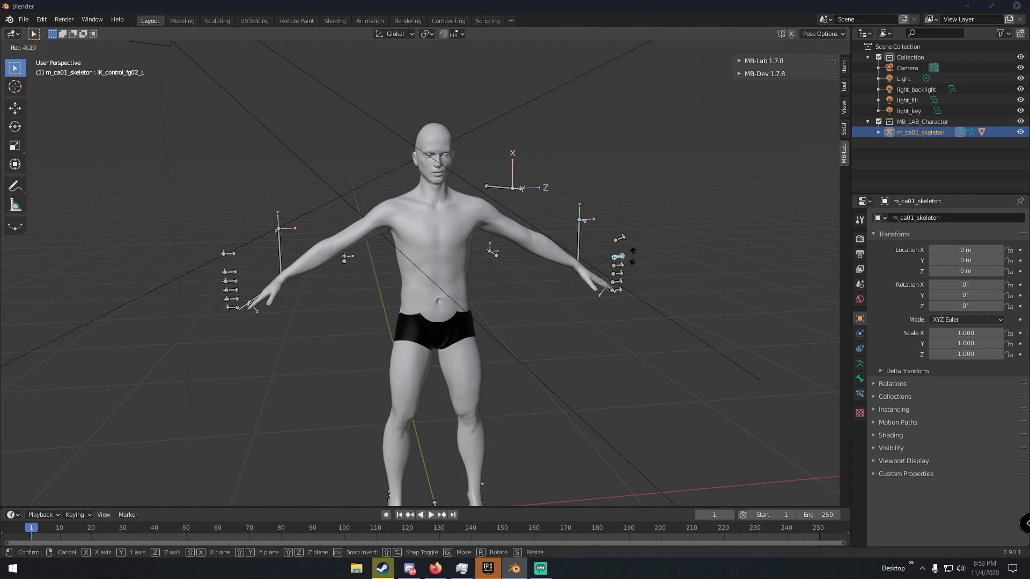
{"action": "left_click", "coordinate": [633, 256]}
{"action": "middle_click_drag", "start_coordinate": [632, 256], "coordinate": [352, 197]}
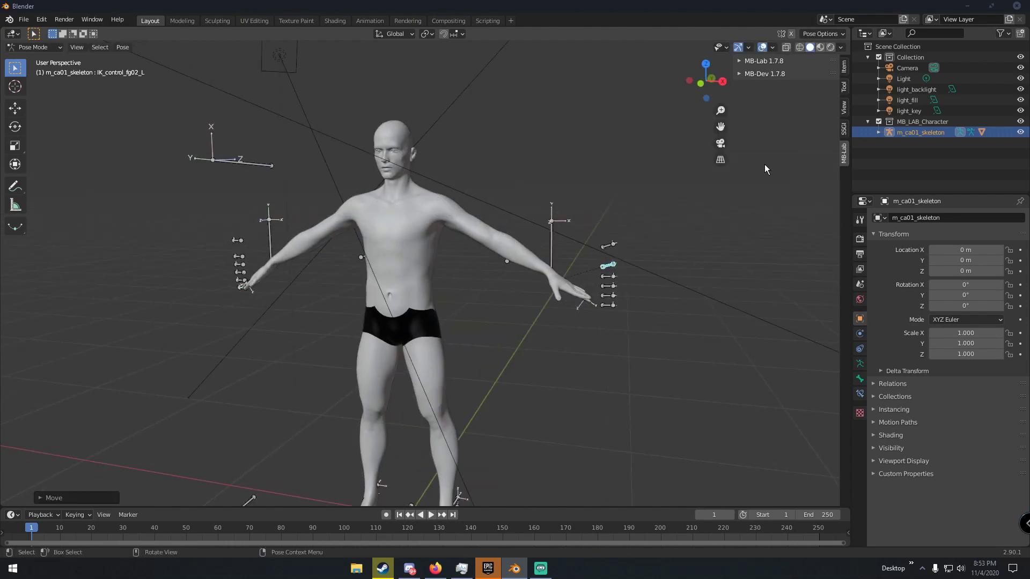
{"action": "left_click", "coordinate": [921, 121]}
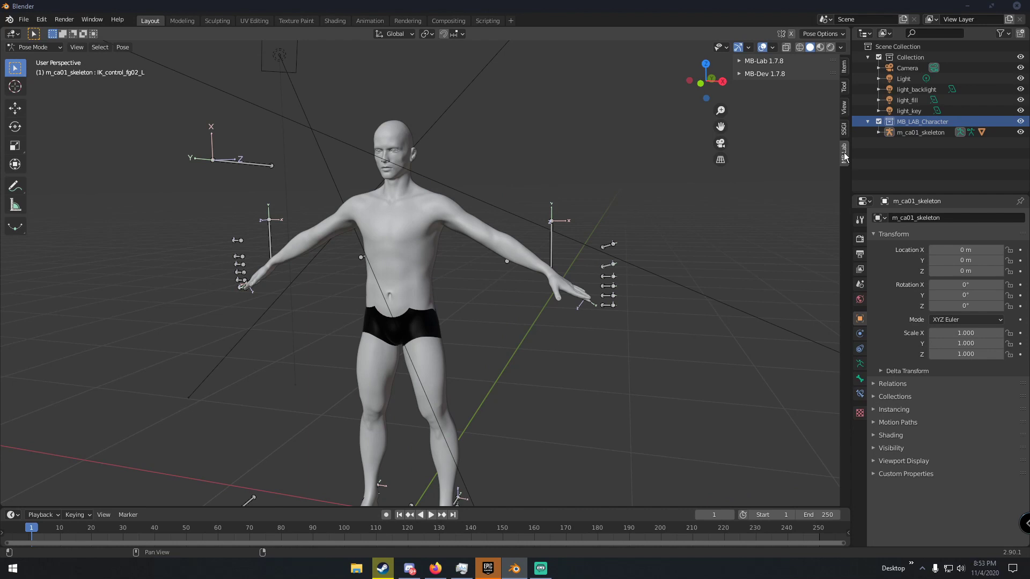
Set character_age to 0.414 and character_tone to 0.402, then collapse Character Library
{"action": "left_click", "coordinate": [762, 62]}
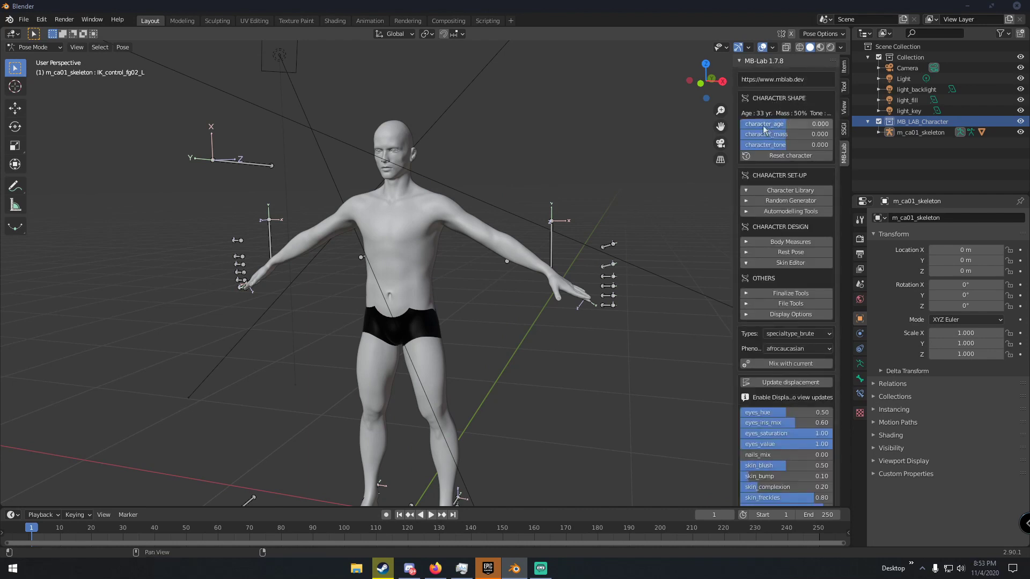
{"action": "mouse_move", "coordinate": [784, 124]}
{"action": "left_mouse_down"}
{"action": "mouse_move", "coordinate": [829, 124]}
{"action": "mouse_move", "coordinate": [779, 124]}
{"action": "left_mouse_up"}
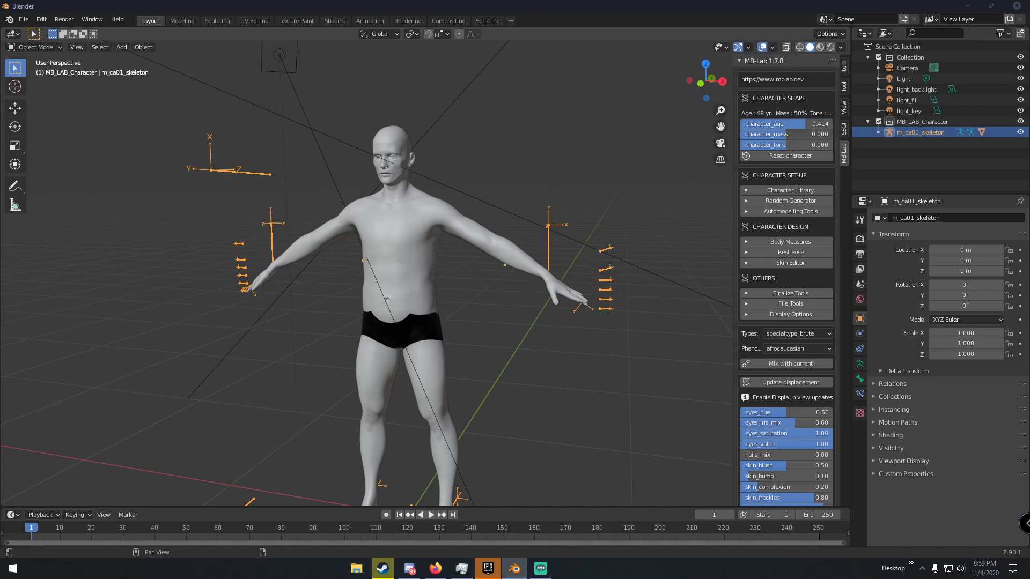
{"action": "left_click_drag", "start_coordinate": [773, 135], "coordinate": [807, 145]}
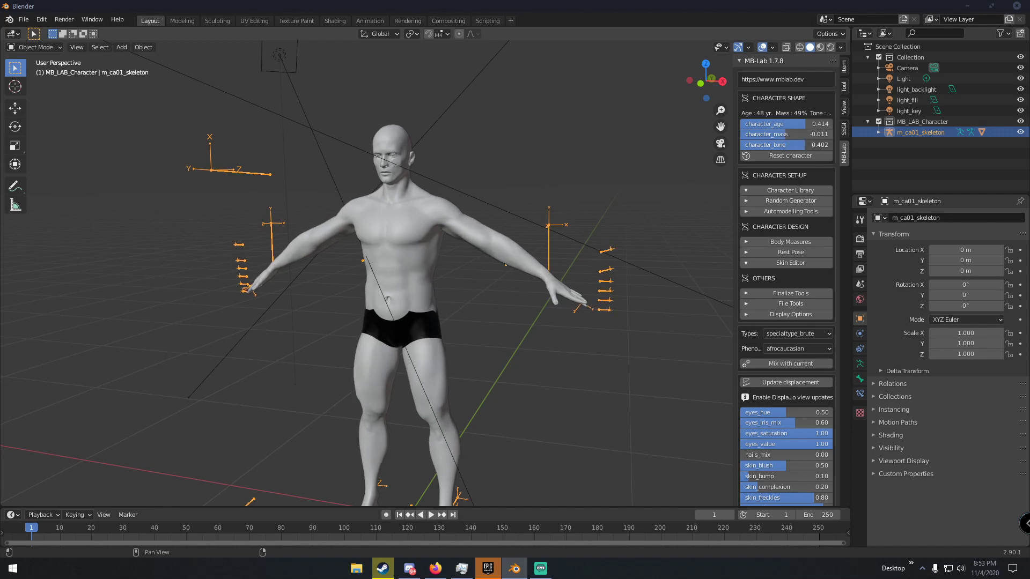
{"action": "left_click", "coordinate": [781, 191]}
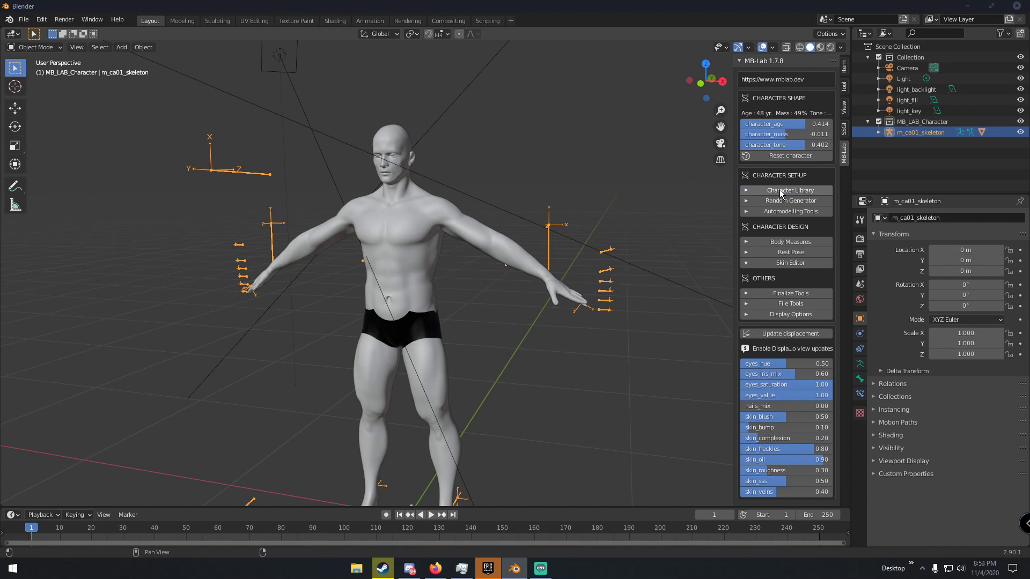
Expand Random Generator and view the character's skin material in Rendered shading
{"action": "left_click", "coordinate": [750, 202]}
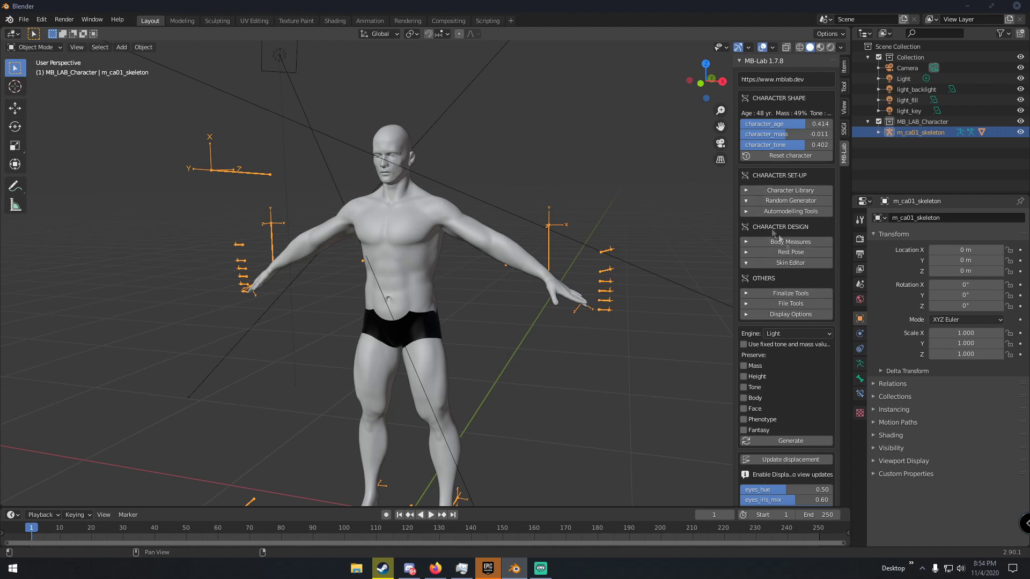
{"action": "scroll", "coordinate": [767, 349], "scroll_direction": "down", "scroll_amount": 5}
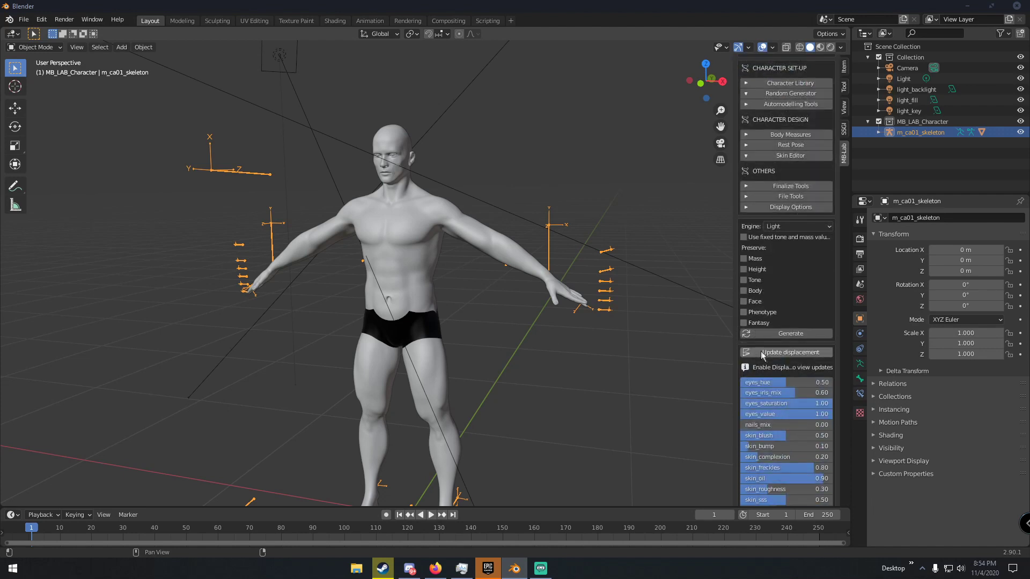
{"action": "scroll", "coordinate": [764, 354], "scroll_direction": "down", "scroll_amount": 2}
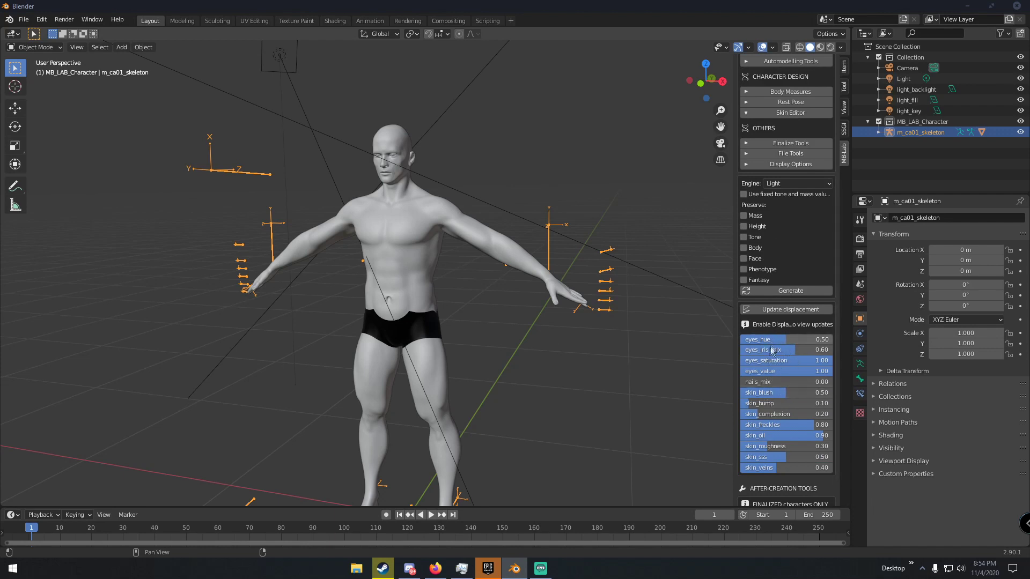
{"action": "key", "text": "z"}
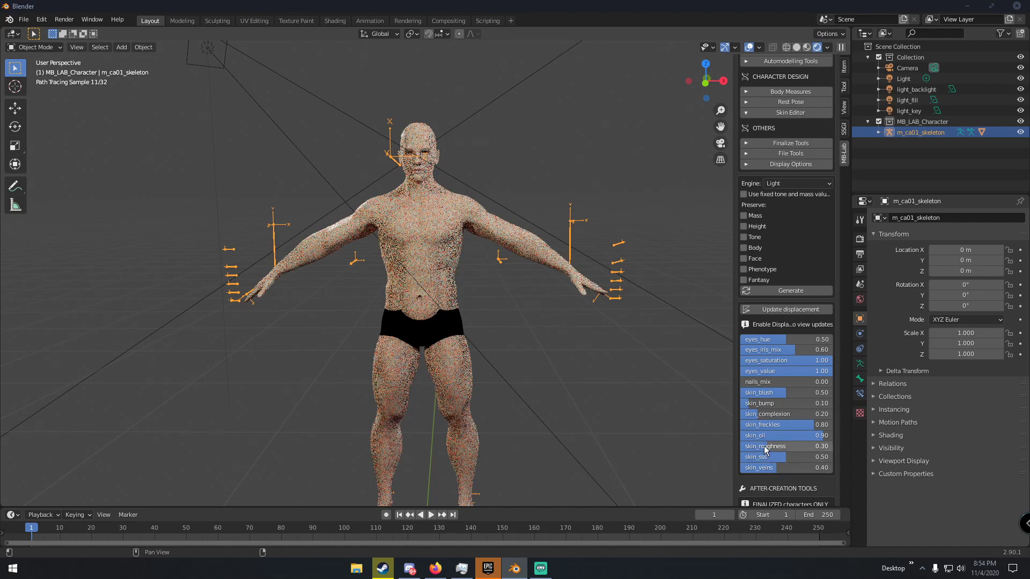
{"action": "scroll", "coordinate": [764, 446], "scroll_direction": "down", "scroll_amount": 2}
{"action": "scroll", "coordinate": [570, 375], "scroll_direction": "down", "scroll_amount": 3}
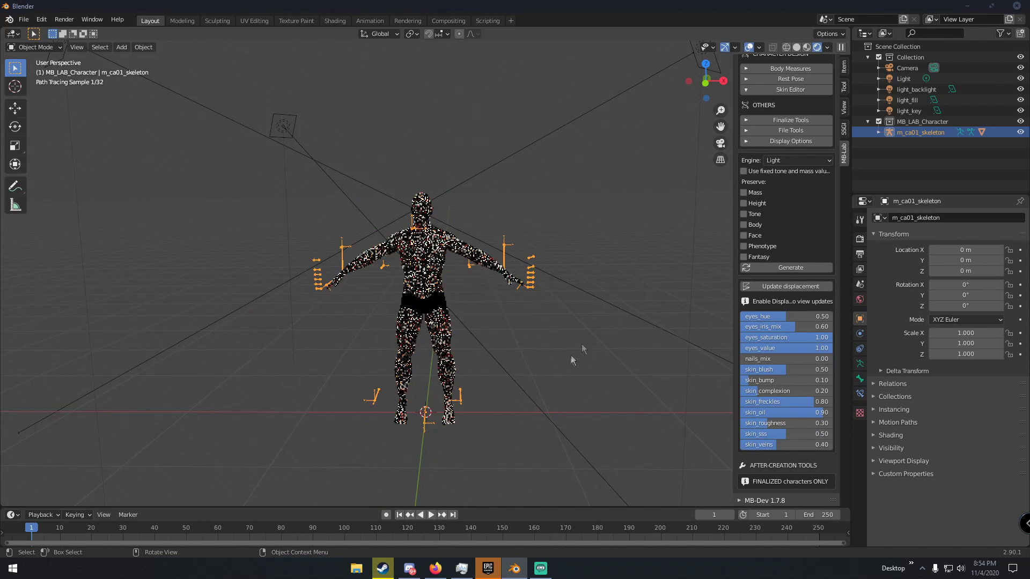
Delete all seven scene objects and create a Female elf (F_ft01) character
{"action": "key", "text": "a"}
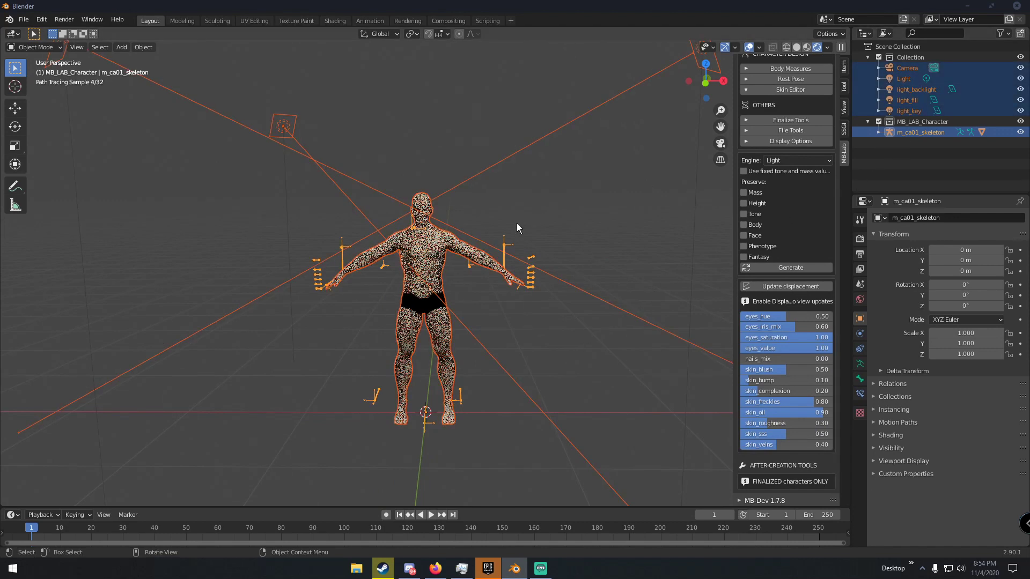
{"action": "key", "text": "Delete"}
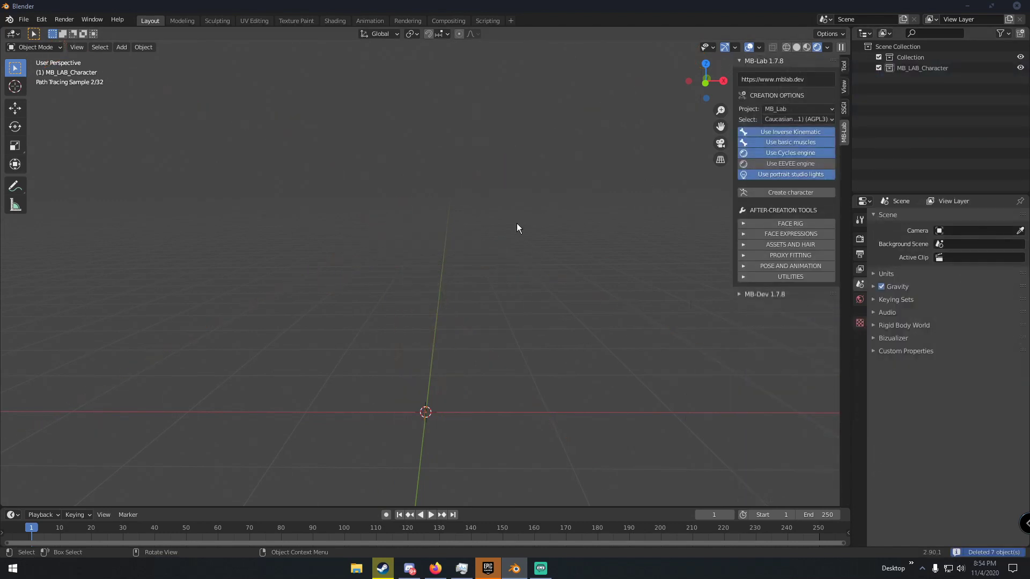
{"action": "left_click", "coordinate": [786, 118]}
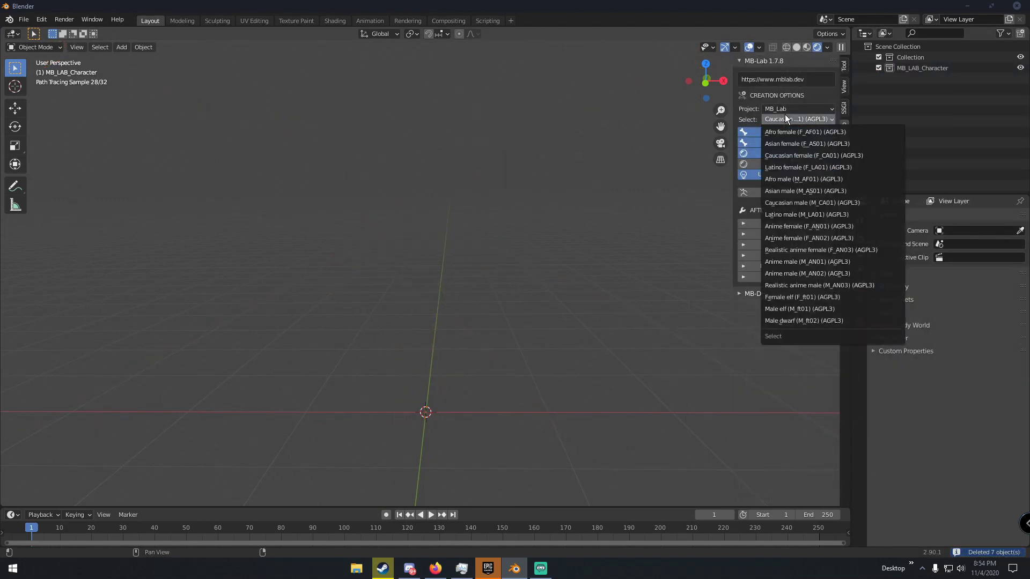
{"action": "left_click", "coordinate": [799, 297]}
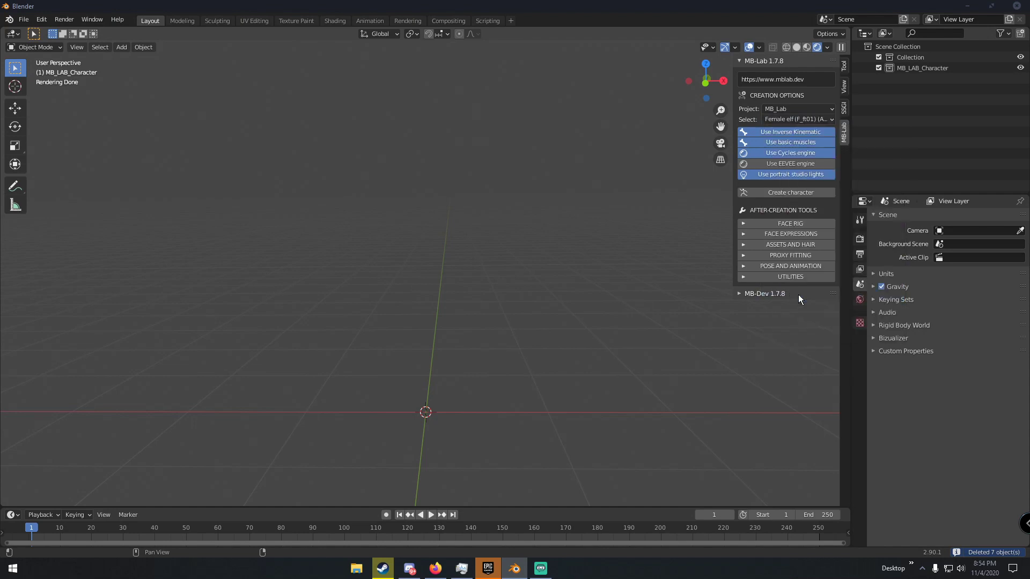
{"action": "left_click", "coordinate": [787, 191]}
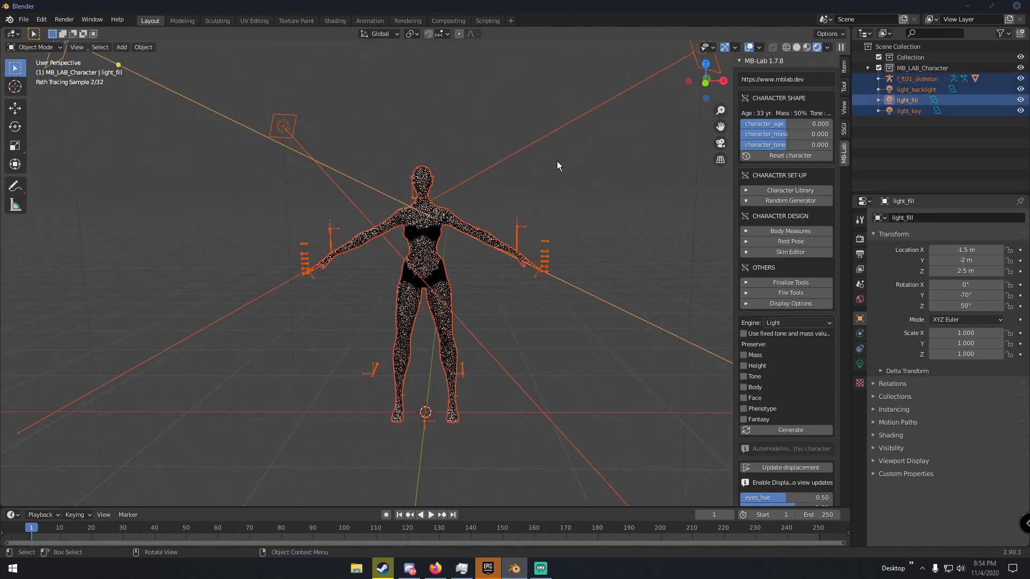
Switch the elf view to Solid shading, inspect it closely, and reset the character's shape values
{"action": "left_click", "coordinate": [557, 160]}
{"action": "key", "text": "z"}
{"action": "left_click", "coordinate": [601, 161]}
{"action": "middle_click_drag", "start_coordinate": [558, 182], "coordinate": [527, 198]}
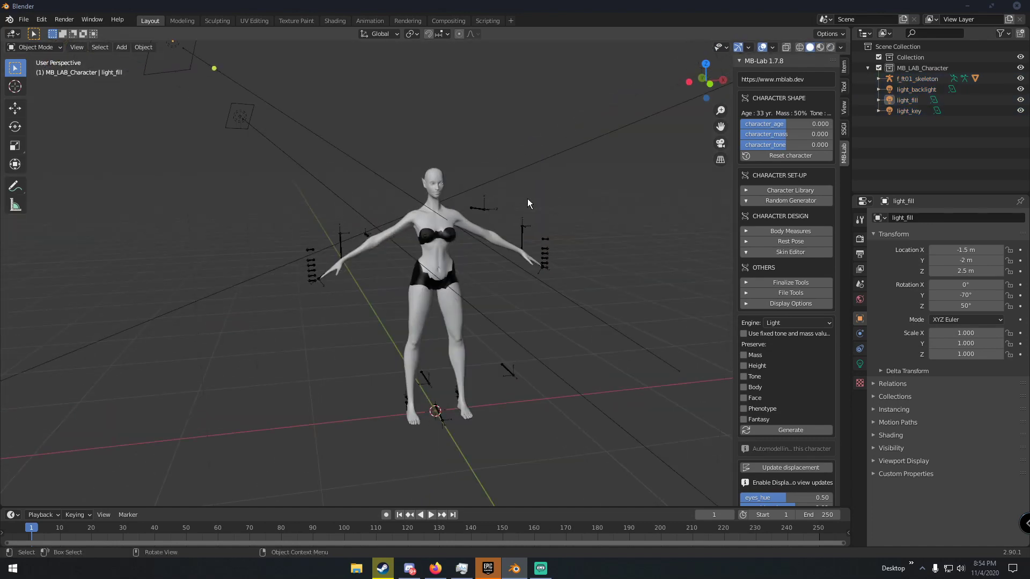
{"action": "scroll", "coordinate": [527, 198], "scroll_direction": "up", "scroll_amount": 5}
{"action": "scroll", "coordinate": [512, 194], "scroll_direction": "down", "scroll_amount": 7}
{"action": "scroll", "coordinate": [471, 186], "scroll_direction": "up", "scroll_amount": 6}
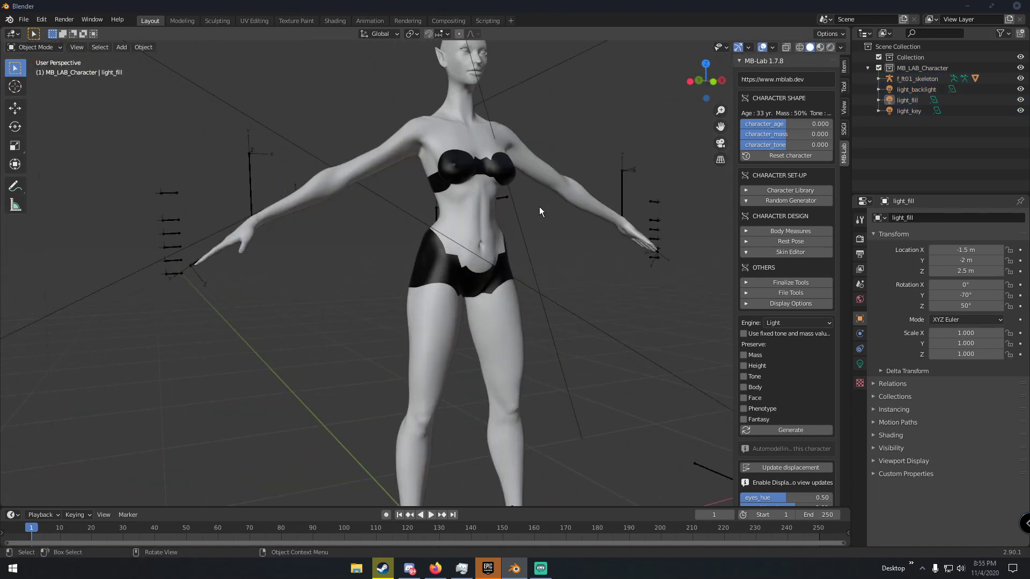
{"action": "scroll", "coordinate": [539, 207], "scroll_direction": "down", "scroll_amount": 2}
{"action": "scroll", "coordinate": [501, 218], "scroll_direction": "down", "scroll_amount": 3}
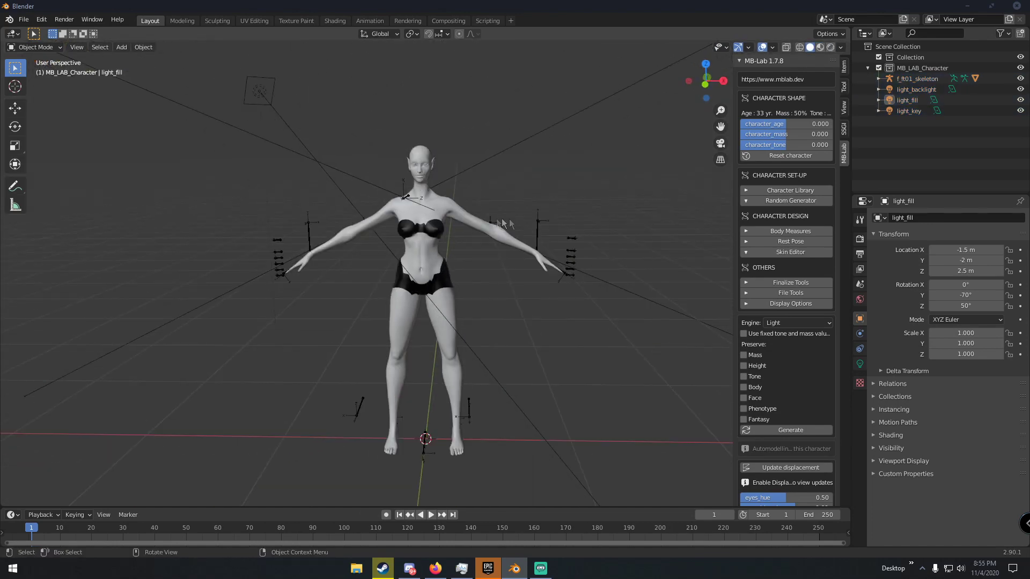
{"action": "left_click", "coordinate": [780, 155]}
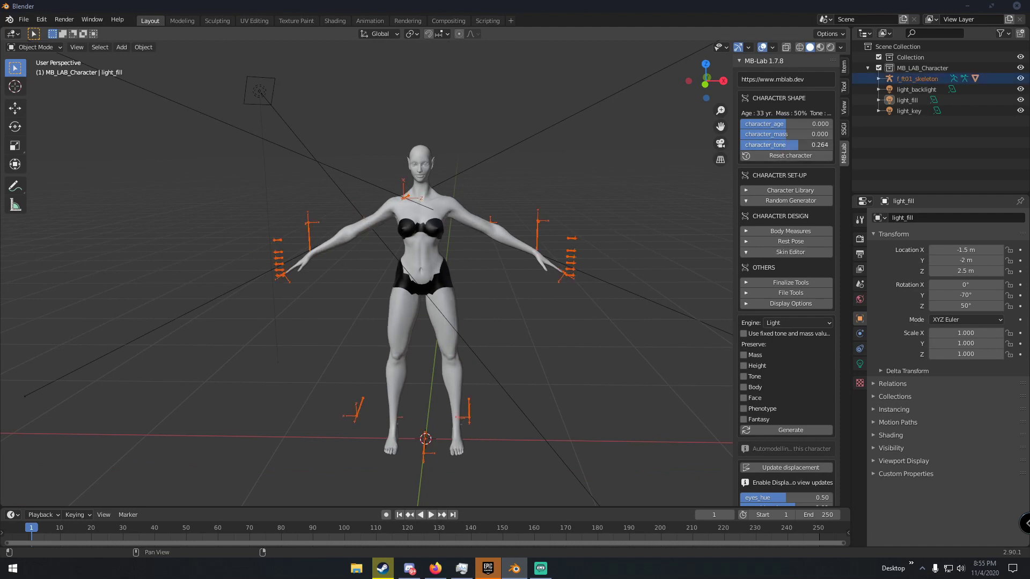
In MB-Lab Character Shape, set character_tone to 0.218 and lower character_mass to 0.253
{"action": "mouse_move", "coordinate": [798, 145]}
{"action": "left_mouse_down"}
{"action": "mouse_move", "coordinate": [777, 136]}
{"action": "mouse_move", "coordinate": [790, 135]}
{"action": "left_mouse_up"}
{"action": "middle_click_drag", "start_coordinate": [627, 156], "coordinate": [616, 269]}
{"action": "scroll", "coordinate": [695, 173], "scroll_direction": "up", "scroll_amount": 5}
{"action": "scroll", "coordinate": [694, 172], "scroll_direction": "down", "scroll_amount": 5}
{"action": "scroll", "coordinate": [520, 184], "scroll_direction": "up", "scroll_amount": 5}
{"action": "scroll", "coordinate": [520, 185], "scroll_direction": "down", "scroll_amount": 5}
Orbit and zoom the viewport to inspect the reshaped elf from a higher front view
{"action": "scroll", "coordinate": [488, 278], "scroll_direction": "down", "scroll_amount": 5}
{"action": "scroll", "coordinate": [597, 265], "scroll_direction": "up", "scroll_amount": 6}
{"action": "middle_click_drag", "start_coordinate": [544, 259], "coordinate": [494, 247]}
{"action": "scroll", "coordinate": [586, 230], "scroll_direction": "down", "scroll_amount": 3}
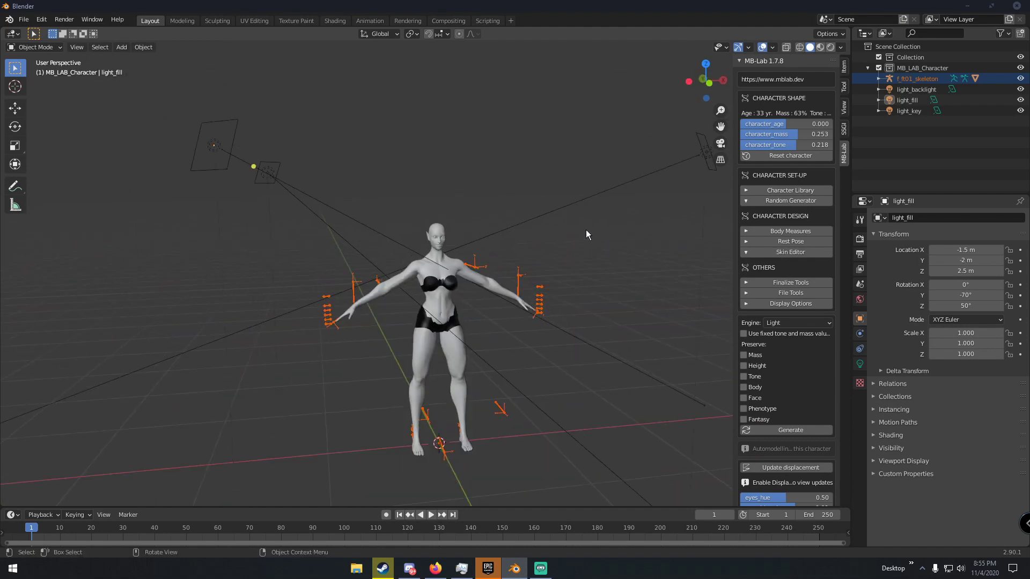
{"action": "scroll", "coordinate": [586, 230], "scroll_direction": "up", "scroll_amount": 4}
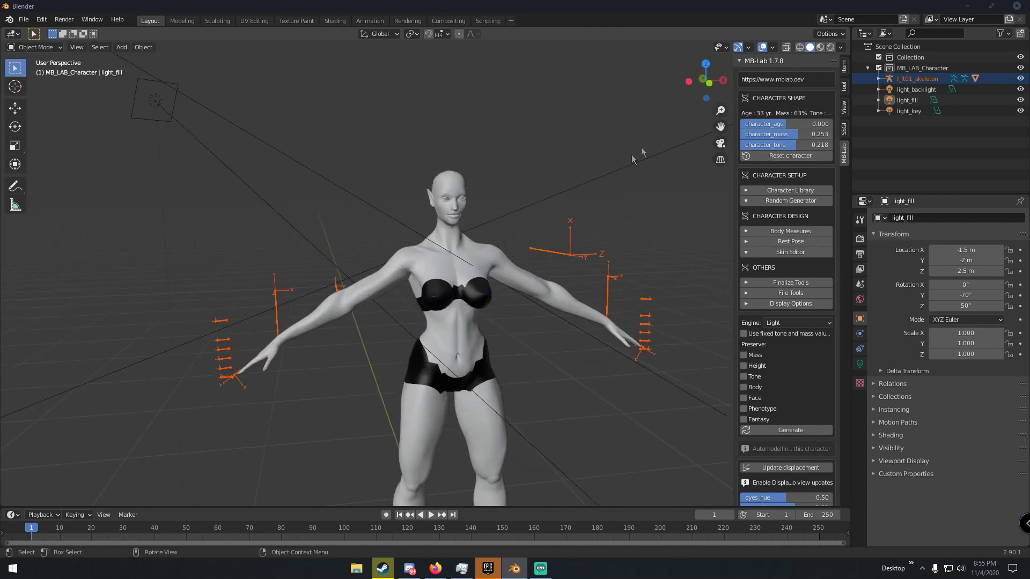
{"action": "scroll", "coordinate": [639, 161], "scroll_direction": "down", "scroll_amount": 3}
{"action": "middle_click_drag", "start_coordinate": [639, 161], "coordinate": [529, 214]}
{"action": "scroll", "coordinate": [529, 214], "scroll_direction": "up", "scroll_amount": 4}
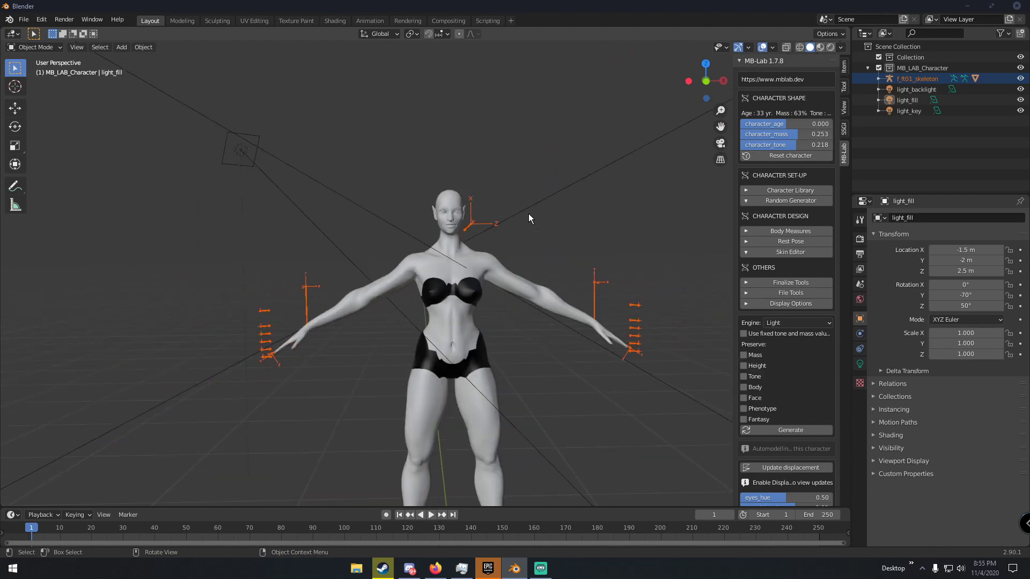